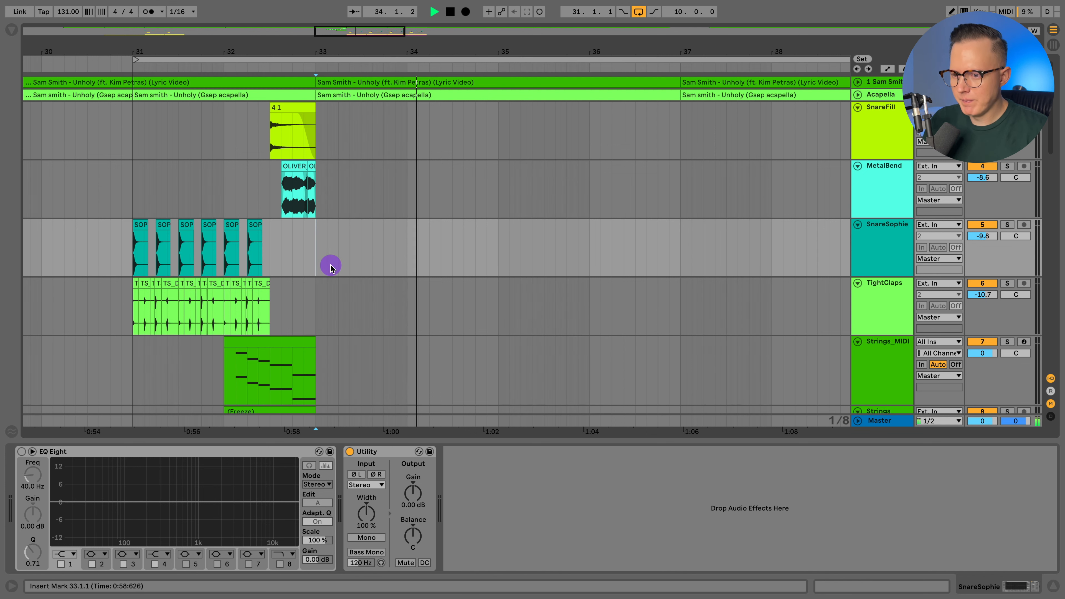
Solo the MetalBend track and listen to it from just before the snare fill in bar 32.
left_click(263, 146)
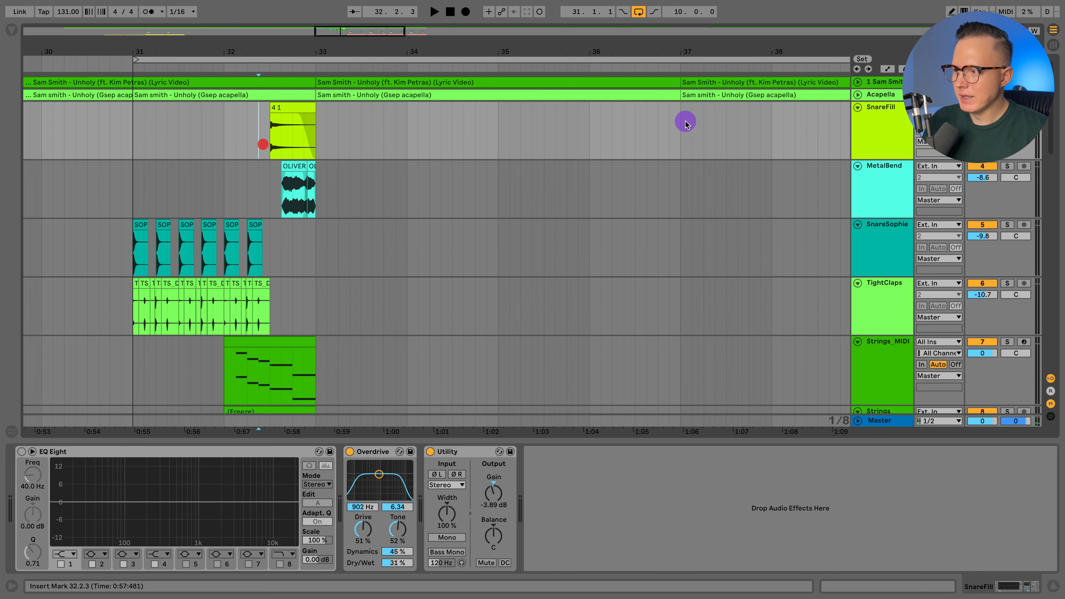
left_click(877, 120)
left_click(1007, 166)
key("space")
key("space")
Play the soloed metal sweep again, starting from 32.3.1.
left_click_drag(281, 49, 281, 90)
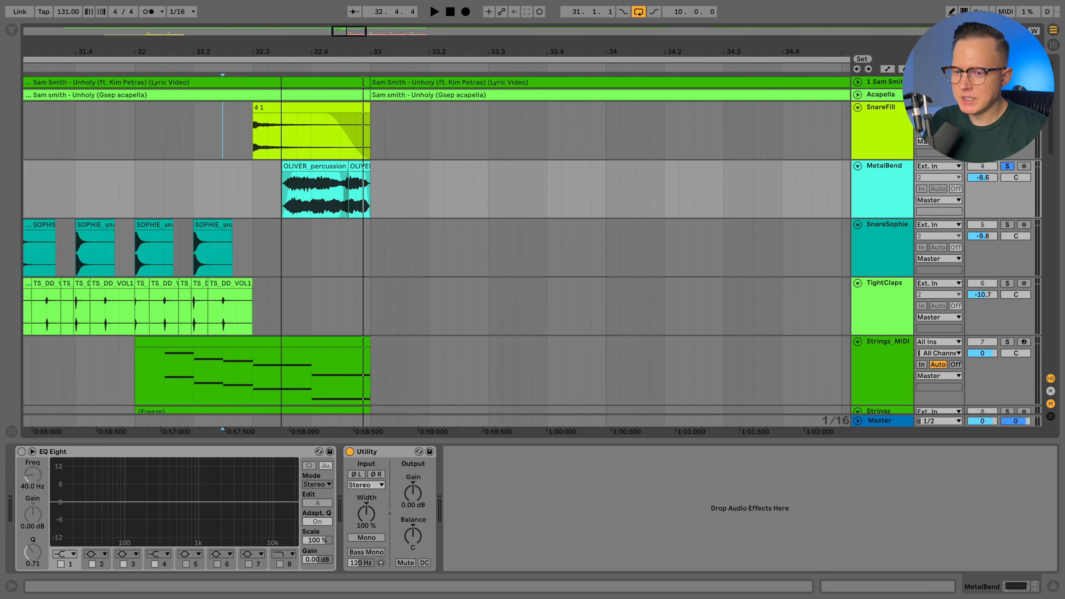
left_click(252, 186)
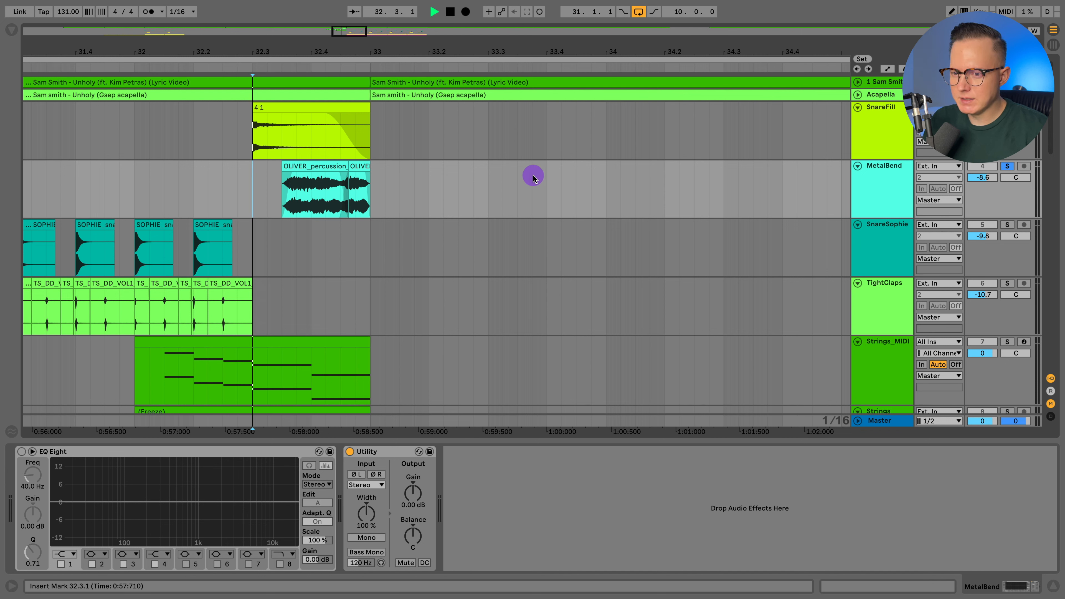
key("space")
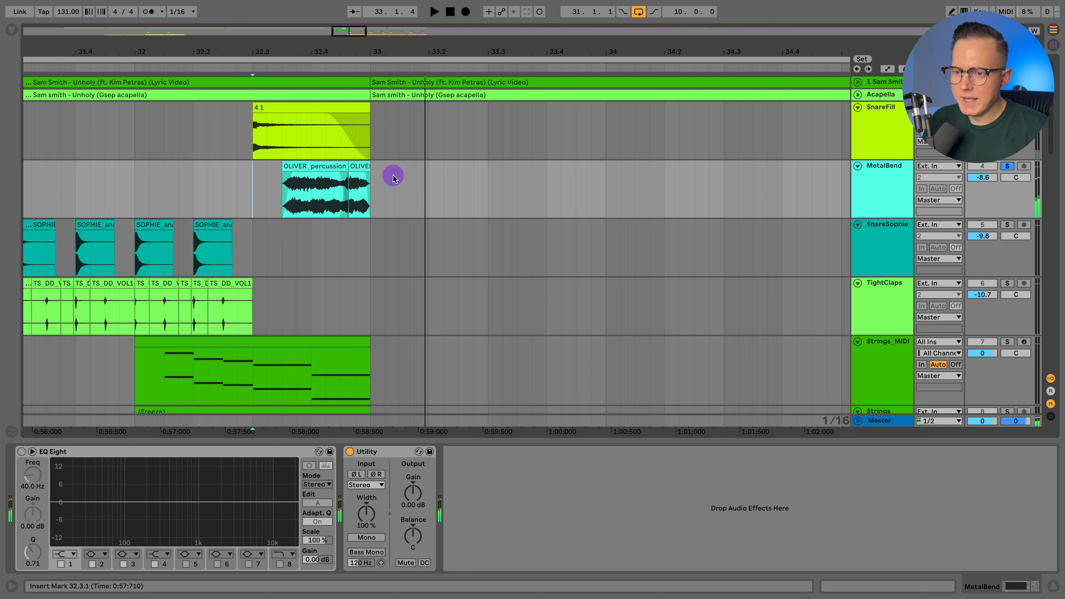
key("space")
Open the two OLIVER_percussion clips on the MetalBend track to examine their sample and transpose settings.
left_click(316, 167)
double_click(317, 167)
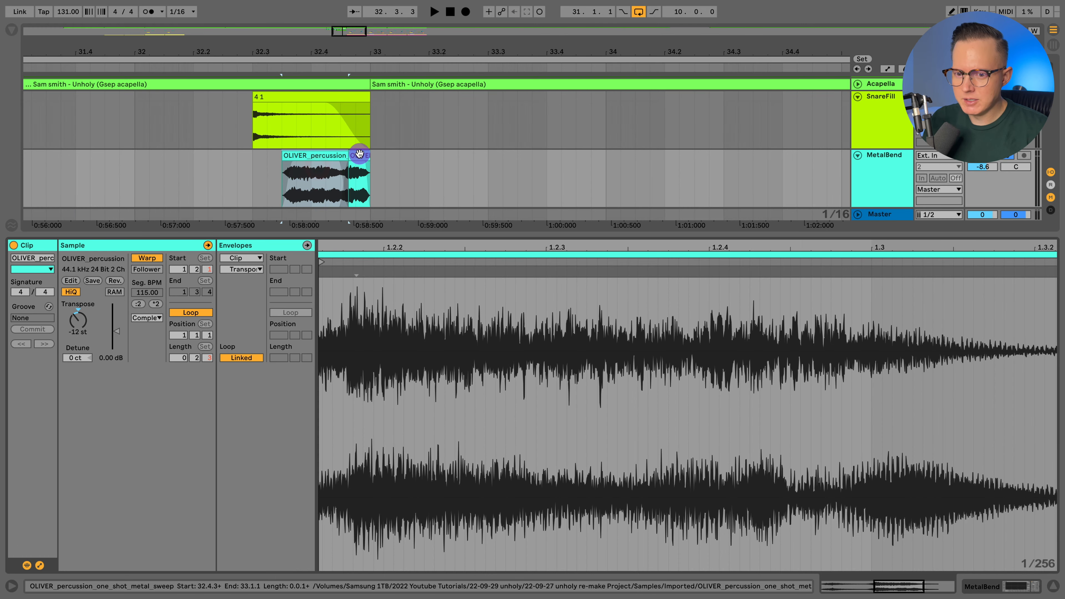
left_click(359, 154)
left_click(314, 157)
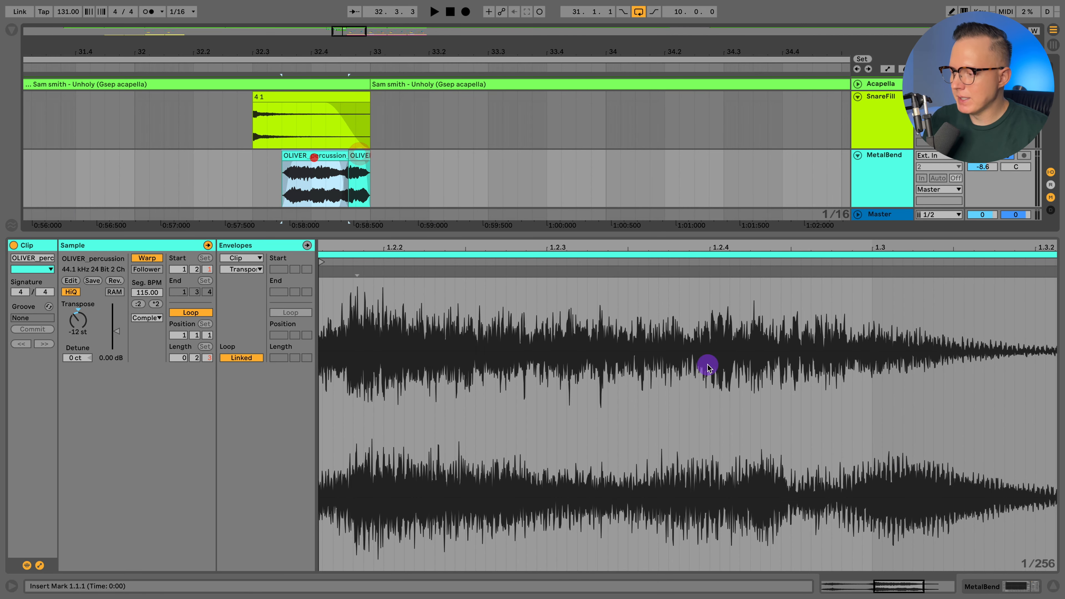
left_click(1052, 586)
Solo the SnareSophie and TightClaps tracks together and listen to them from bar 31.
scroll(844, 221, "up", 1)
left_click(885, 137)
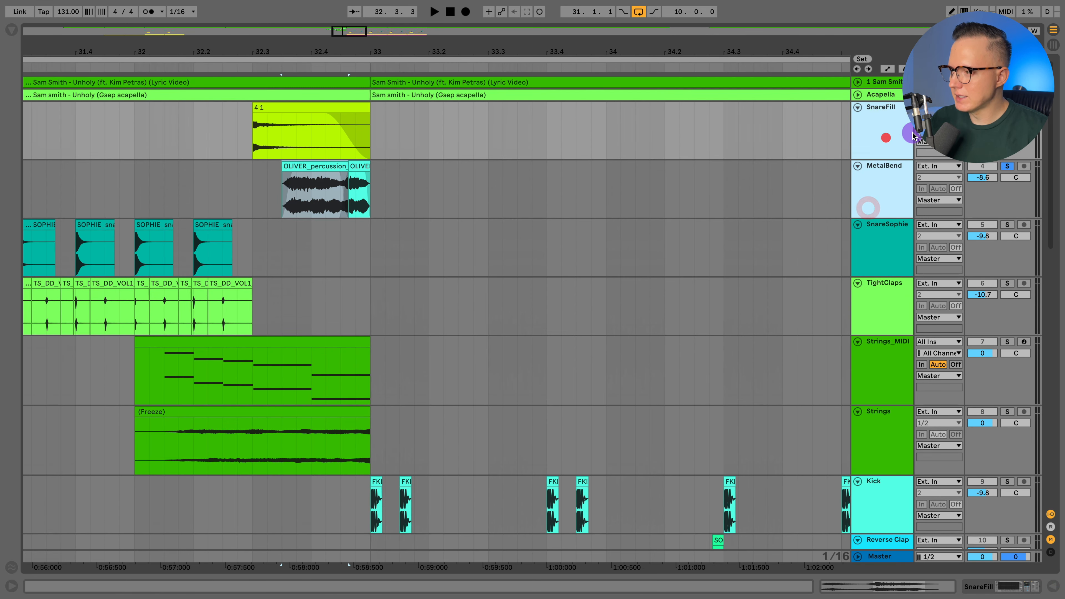
scroll(503, 251, "left", 5)
left_click(1007, 225)
left_click(1006, 283, "super")
left_click(167, 252)
key("space")
Clear the solos and open the Strings_MIDI clip at bar 32 to examine its descending notes.
scroll(810, 271, "down", 1)
scroll(809, 270, "down", 4)
scroll(786, 286, "right", 1)
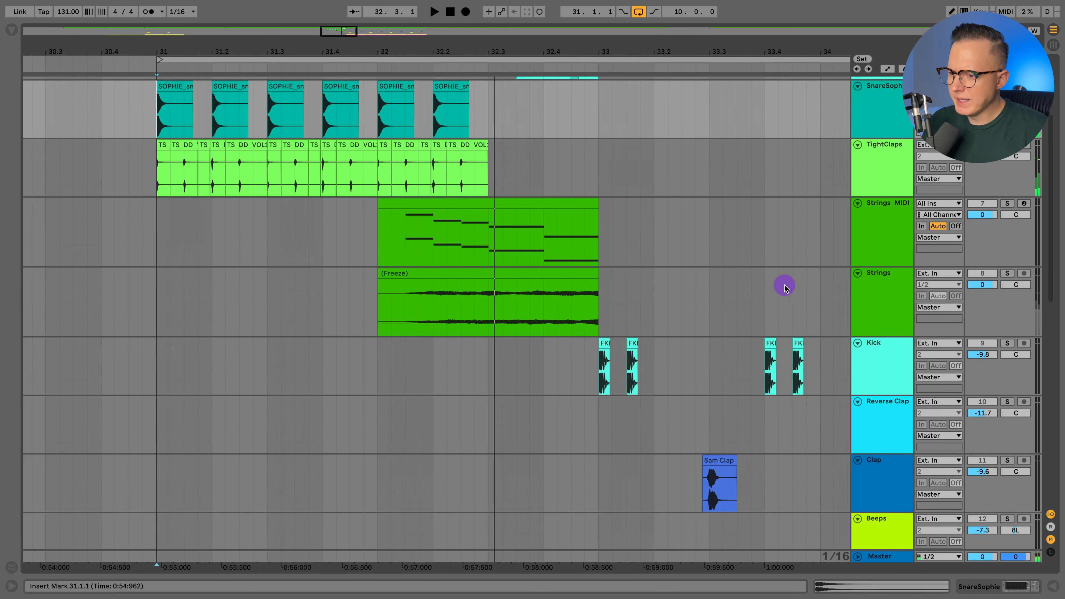
scroll(785, 287, "right", 2)
left_click(1006, 145)
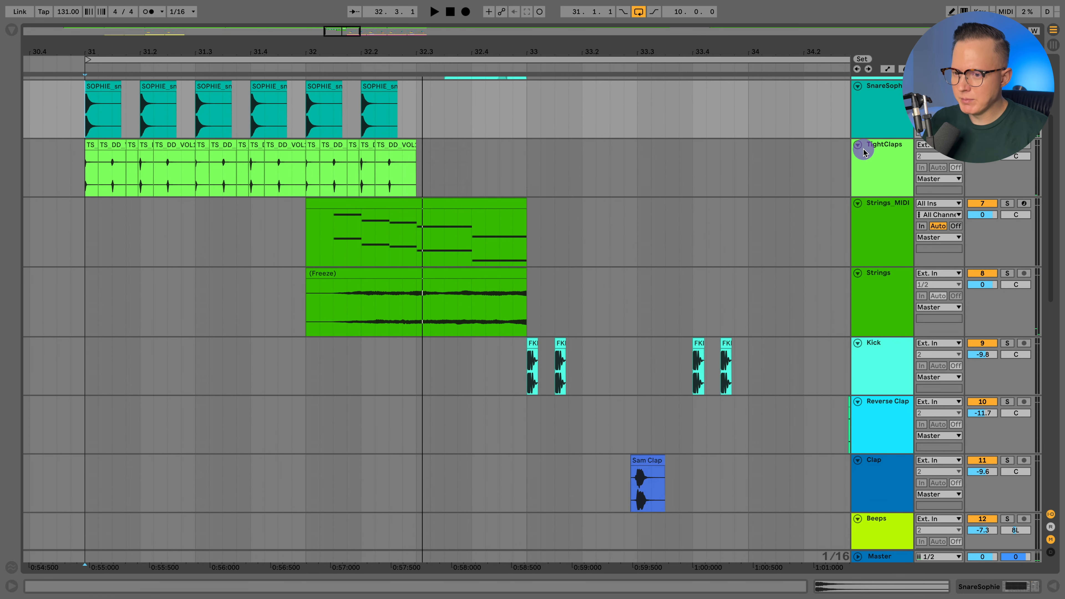
double_click(421, 205)
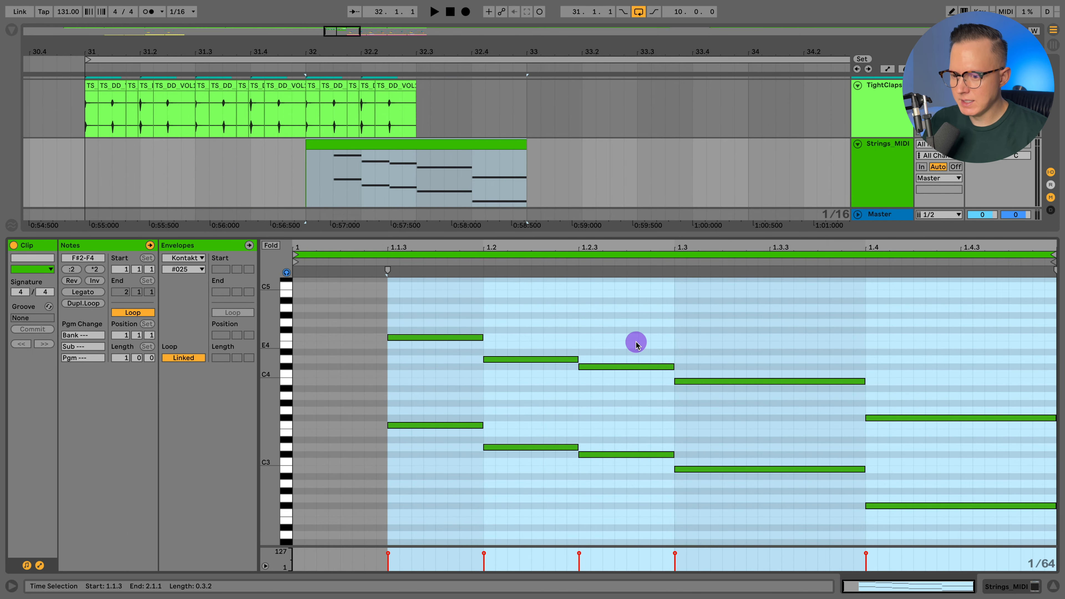
left_click(1054, 587)
Solo the Strings track and listen to the frozen string part from bar 32.
left_click(305, 248)
left_click(1006, 213)
key("space")
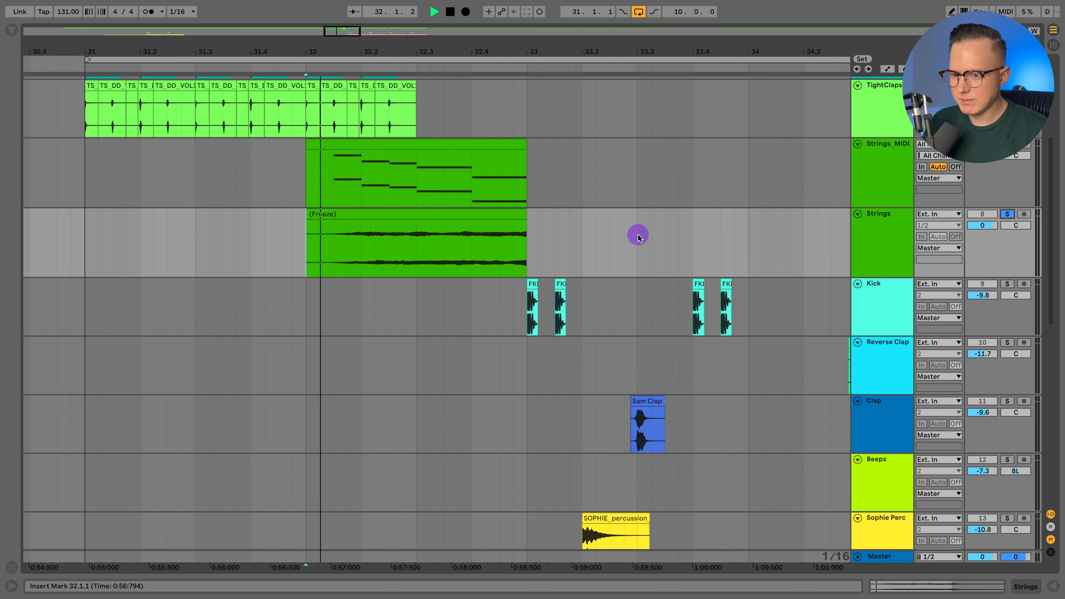
key("space")
Solo all tracks from SnareFill through Strings and play the complete fill from bar 31.
left_click(880, 214)
scroll(880, 213, "up", 5)
left_click(880, 107, "shift")
left_click(1006, 107)
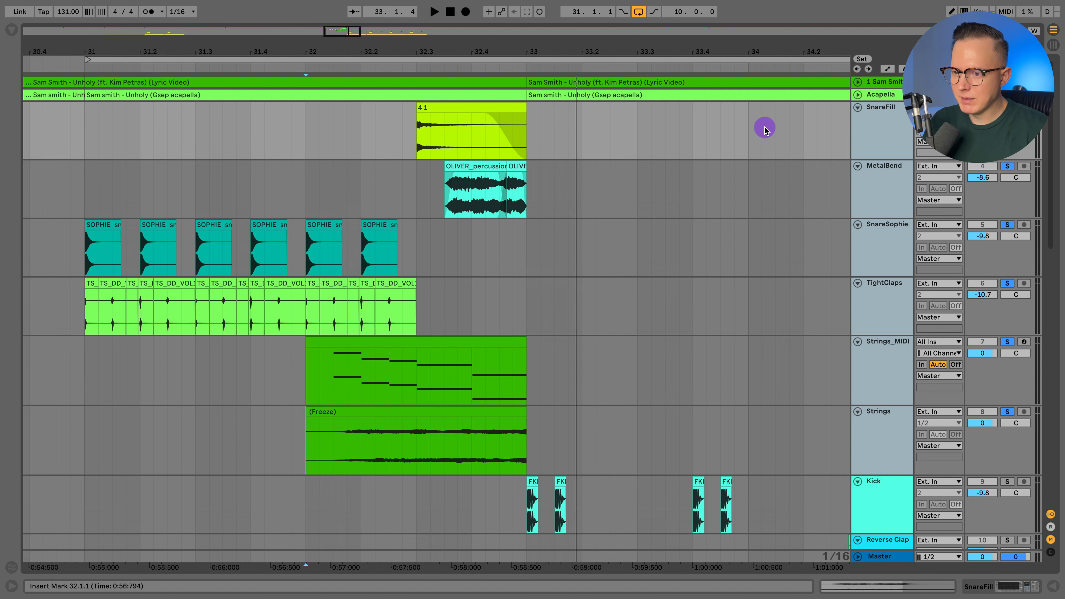
left_click(91, 138)
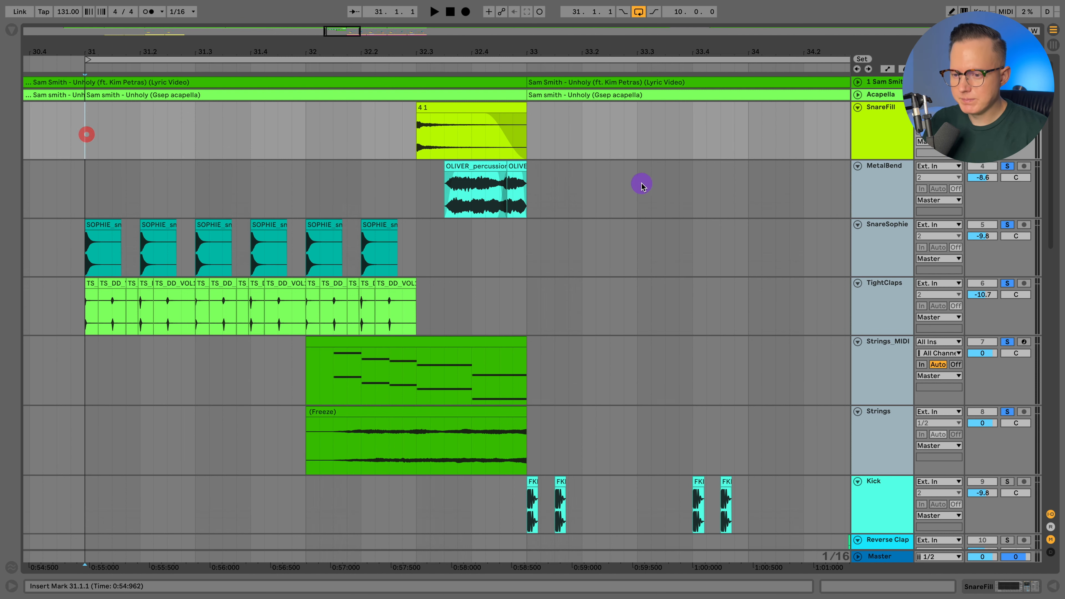
key("space")
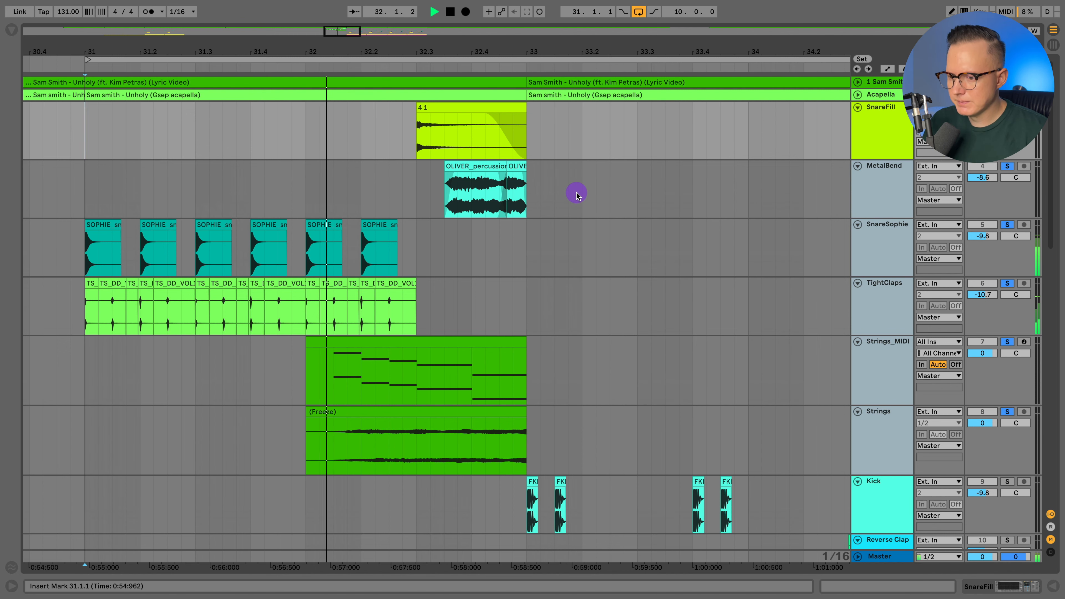
Select the first two bars of the Kick pattern, starting at bar 33, and loop that range.
scroll(576, 195, "down", 1)
scroll(517, 282, "down", 10)
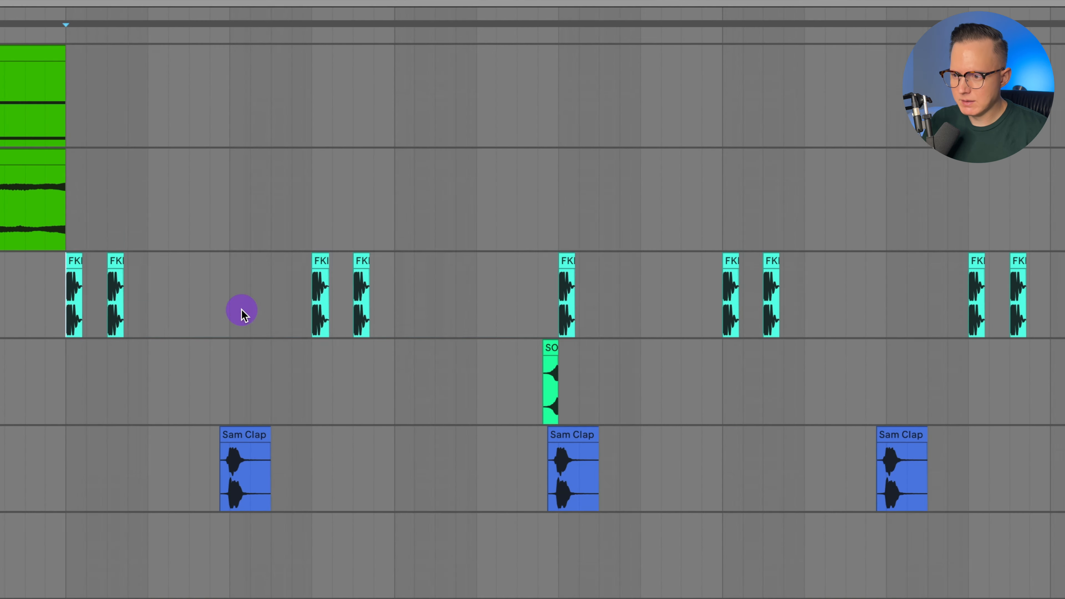
left_click_drag(242, 314, 725, 310)
key("ctrl+l")
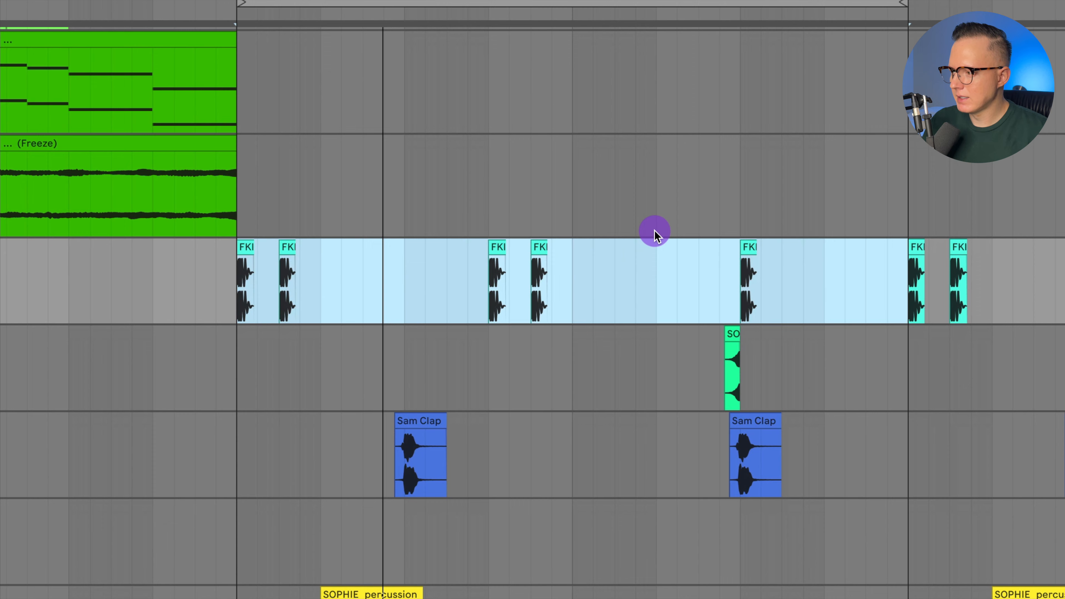
Play the looped drum pattern from just before the first Sam Clap hit.
left_click(528, 392)
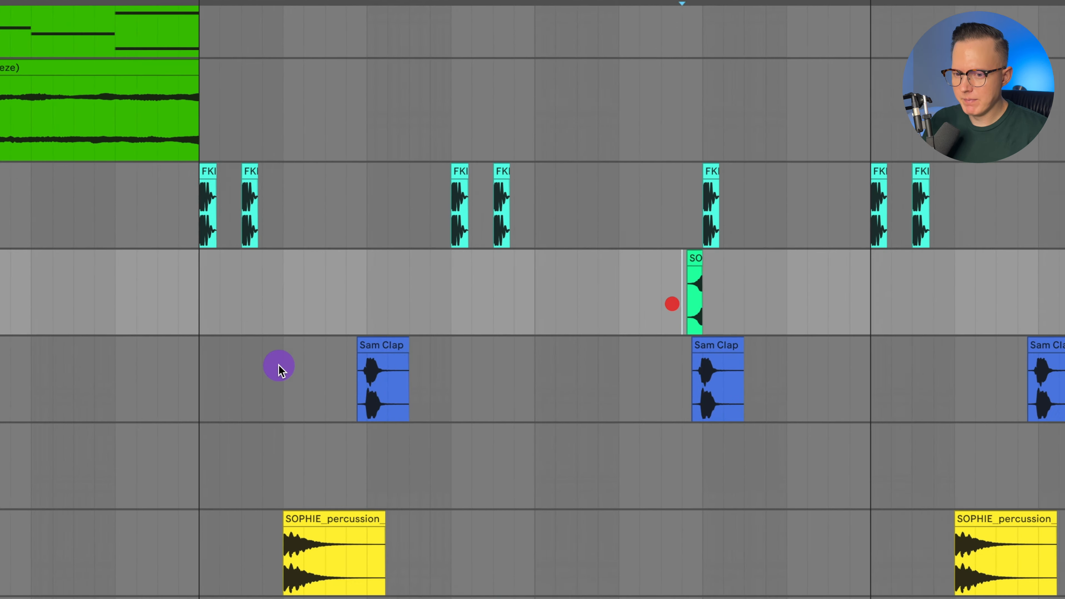
left_click(325, 307)
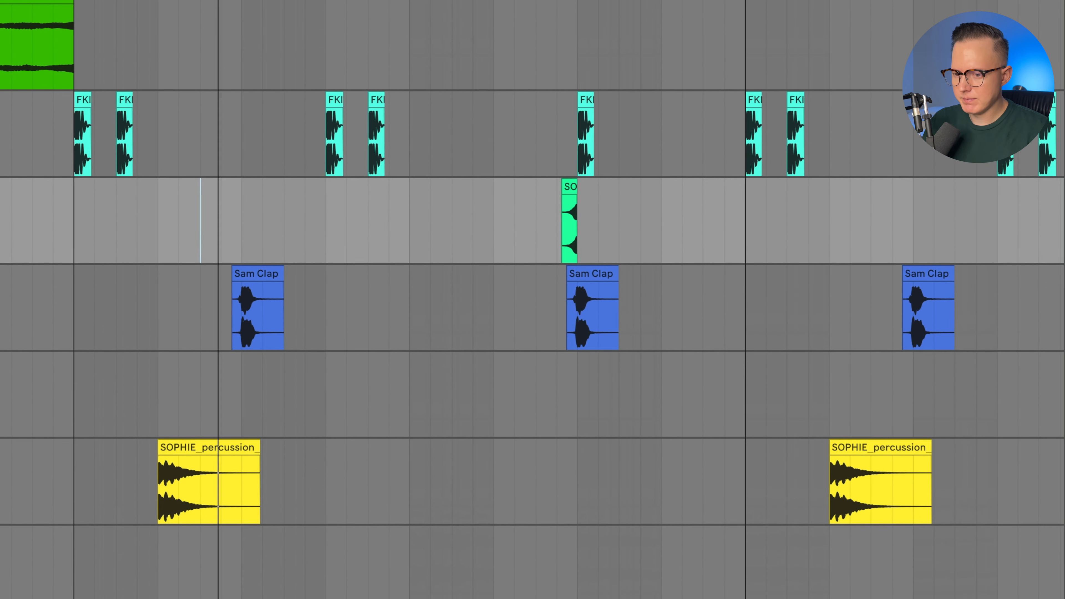
key("space")
Play the loop from the start of bar 33 and examine the first Sam Clap clip's placement against the beat.
left_click_drag(574, 0, 514, 0)
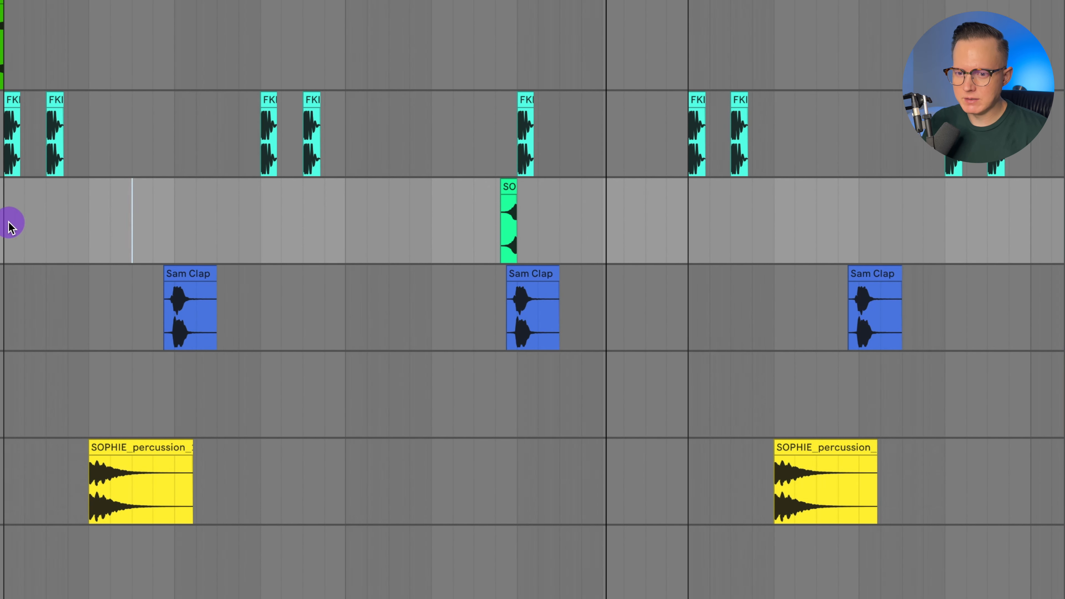
left_click(4, 210)
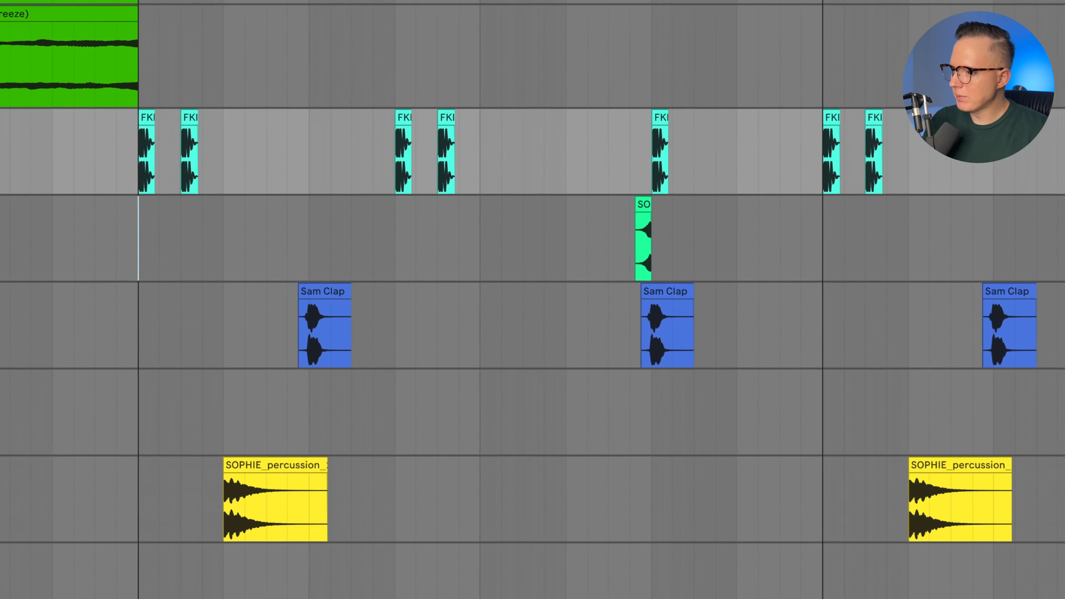
key("space")
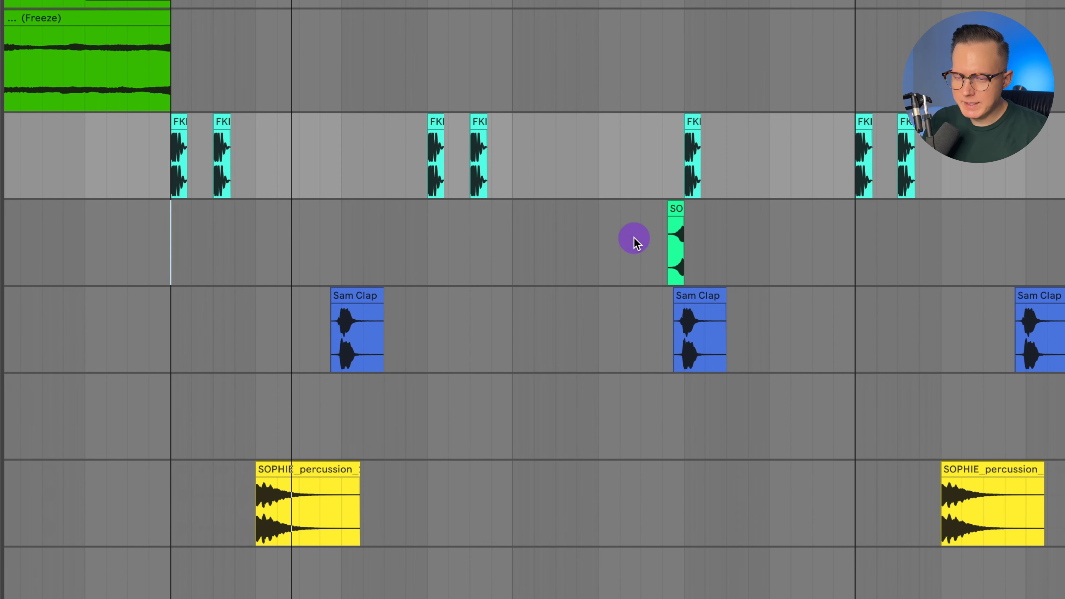
left_click_drag(300, 0, 306, 6)
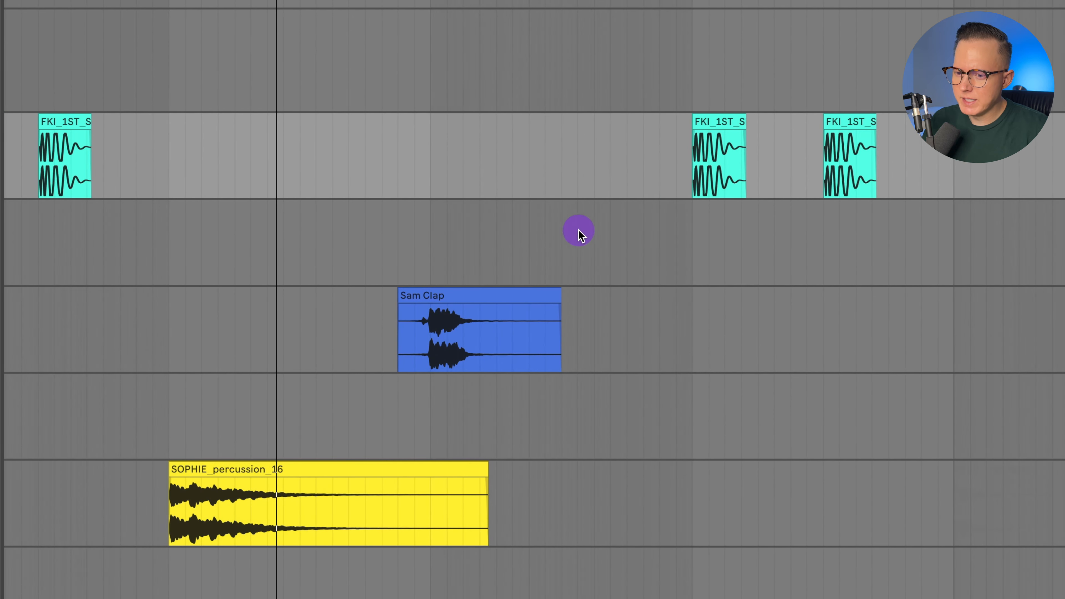
scroll(672, 264, "left", 2)
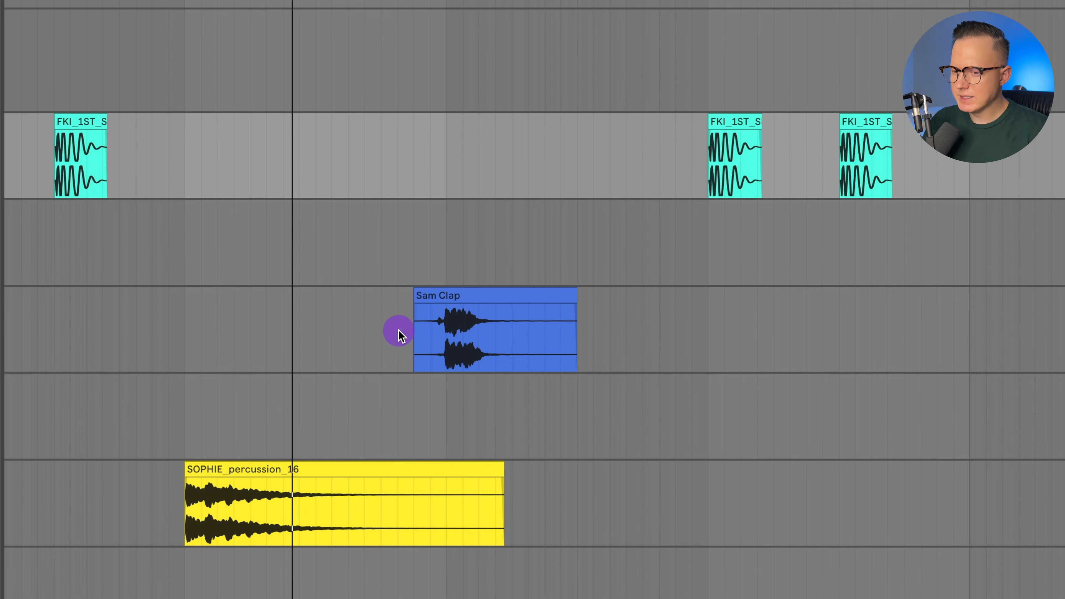
Find the two short clips on the Beeps track and play from just before them.
scroll(527, 300, "down", 8)
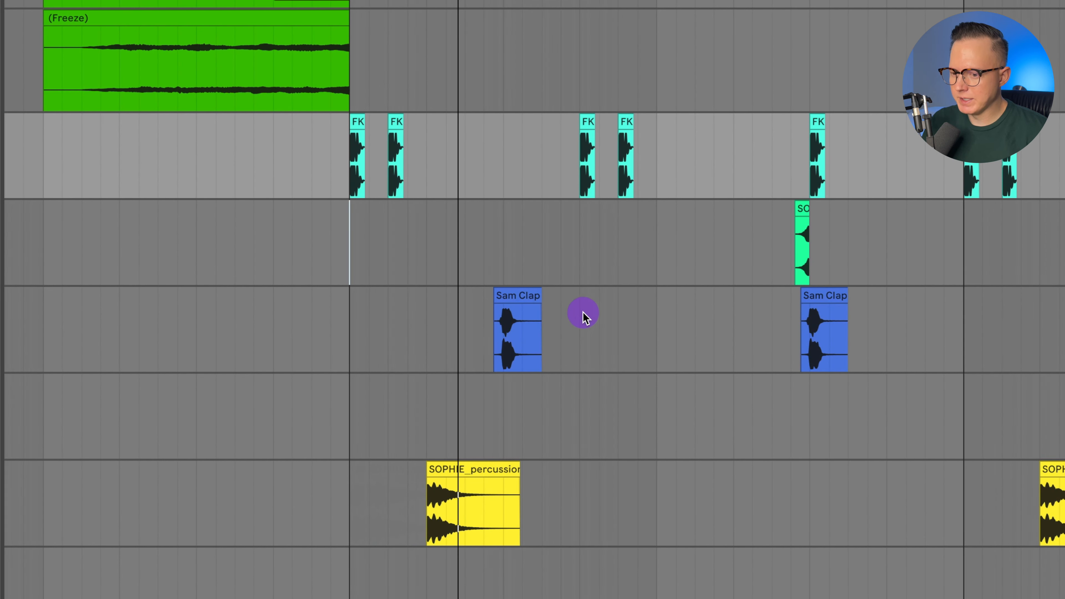
scroll(709, 313, "down", 5)
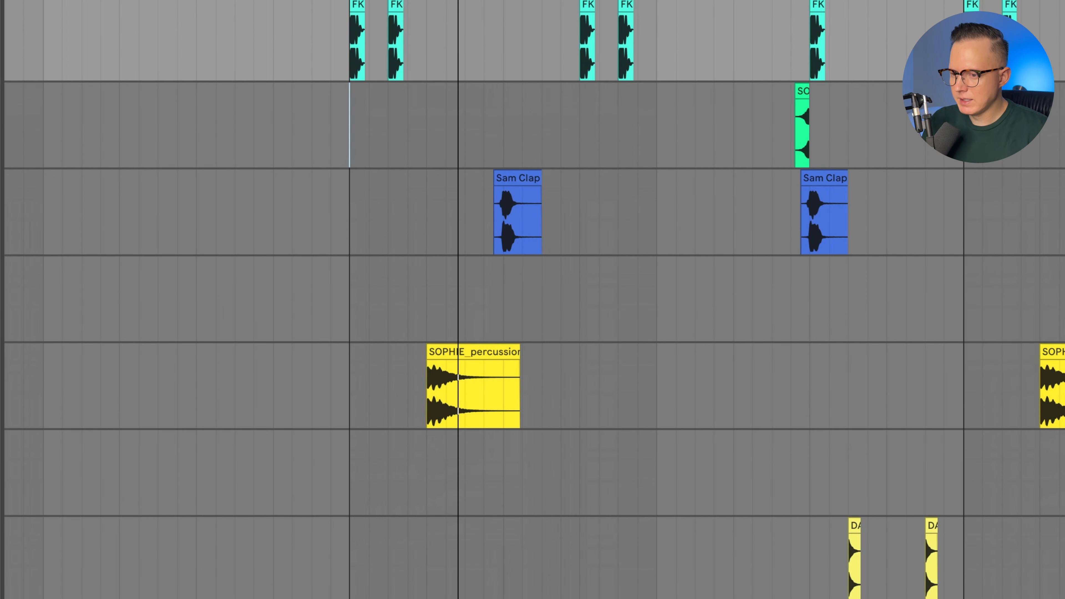
scroll(1037, 302, "right", 9)
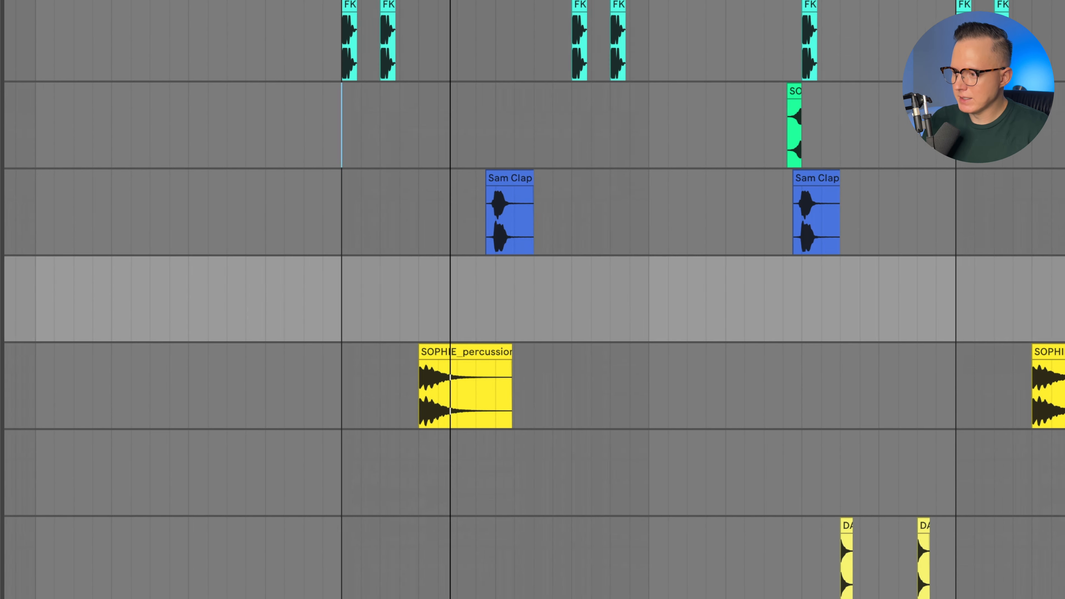
left_click(896, 303)
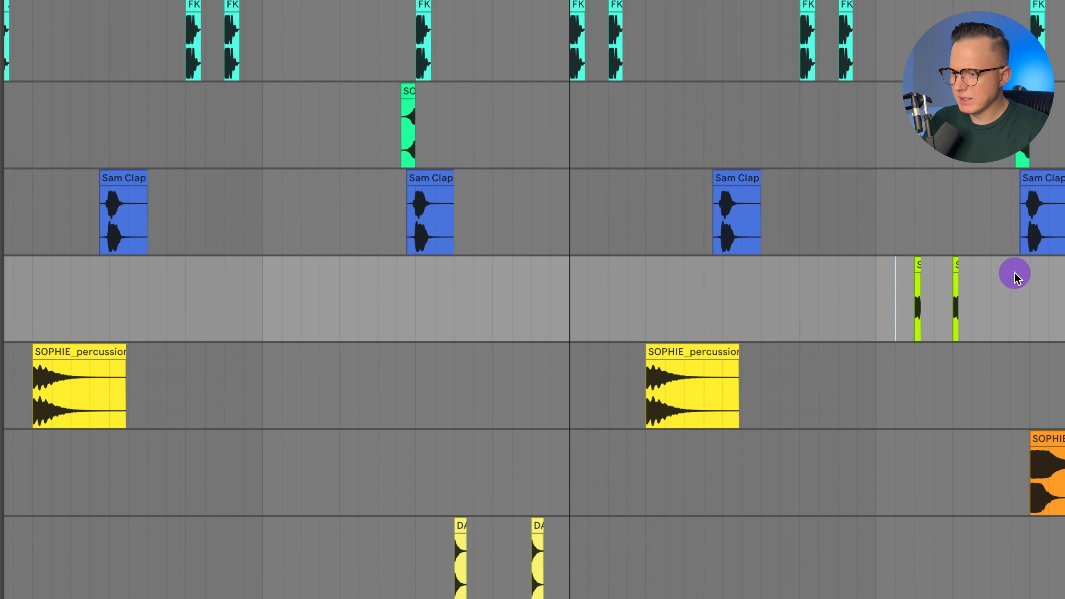
scroll(1027, 305, "right", 1)
key("space")
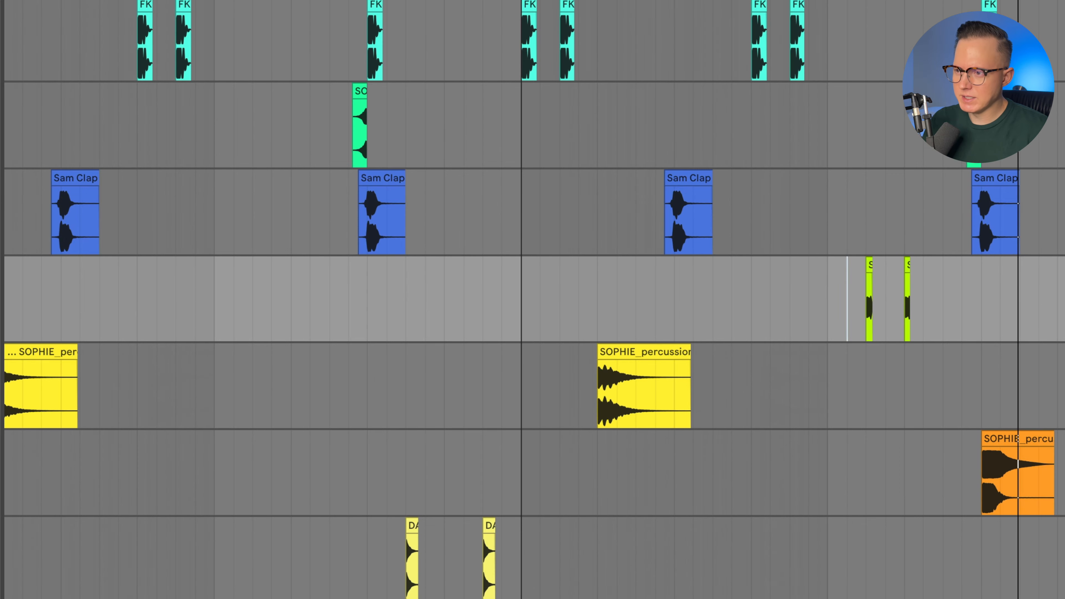
Play the first SOPHIE_percussion_16 hit from just before it and examine its placement alongside the layered DAYTRIP clip.
mouse_move(868, 1)
left_mouse_down()
mouse_move(868, 63)
mouse_move(868, 2)
left_mouse_up()
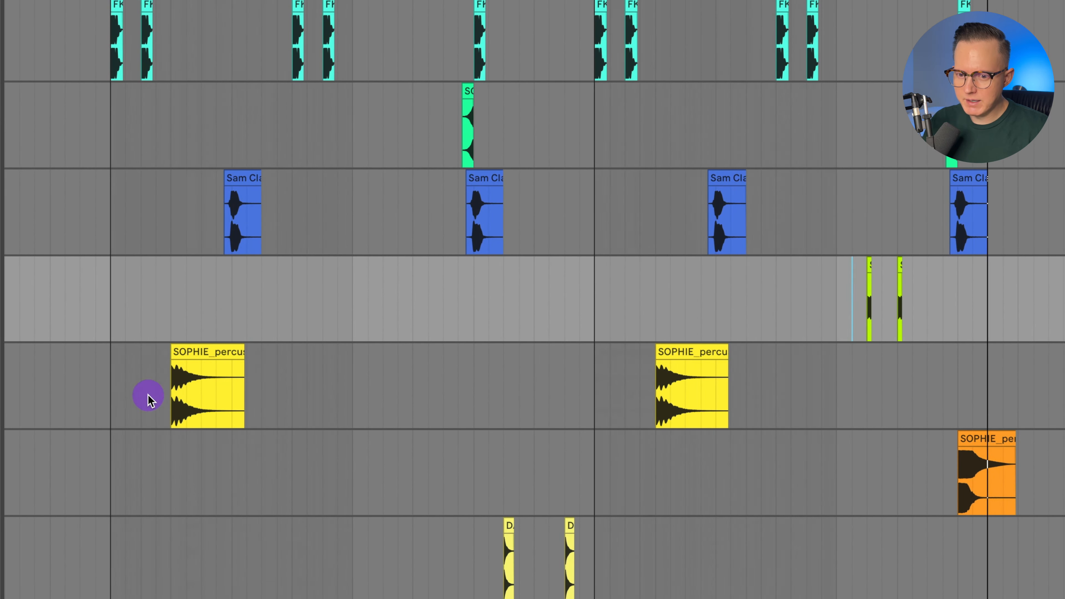
left_click(156, 378)
scroll(777, 221, "down", 4)
scroll(777, 221, "right", 2)
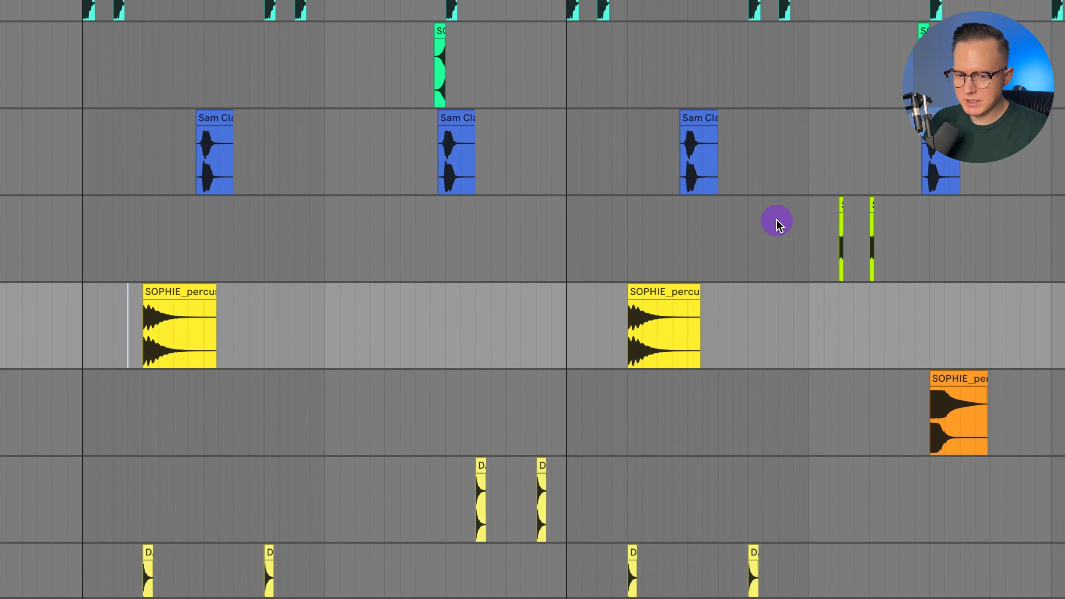
left_click_drag(129, 1, 129, 38)
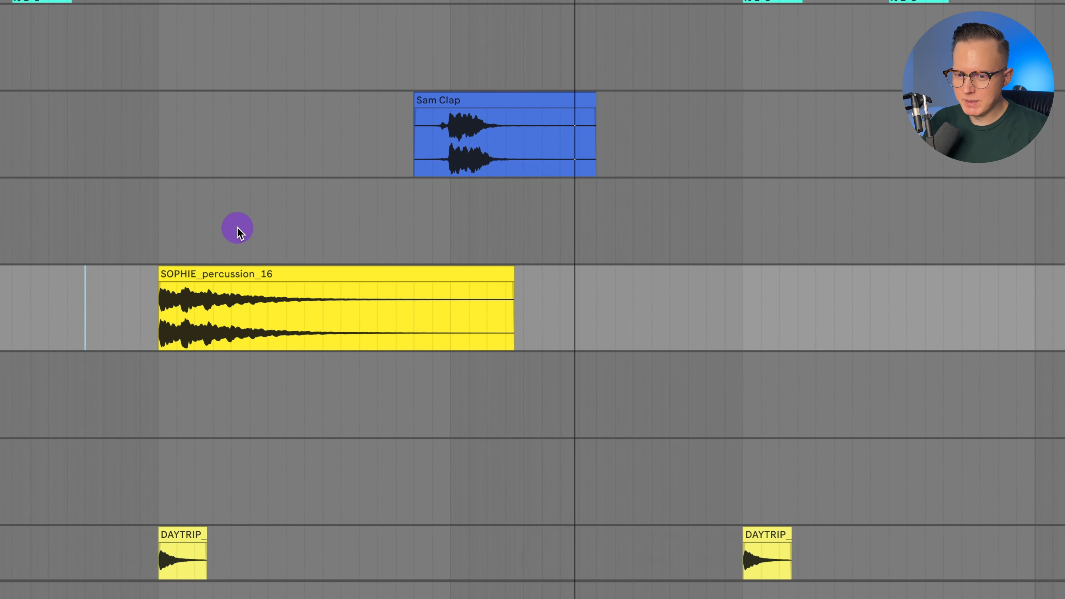
left_click_drag(462, 21, 463, 1)
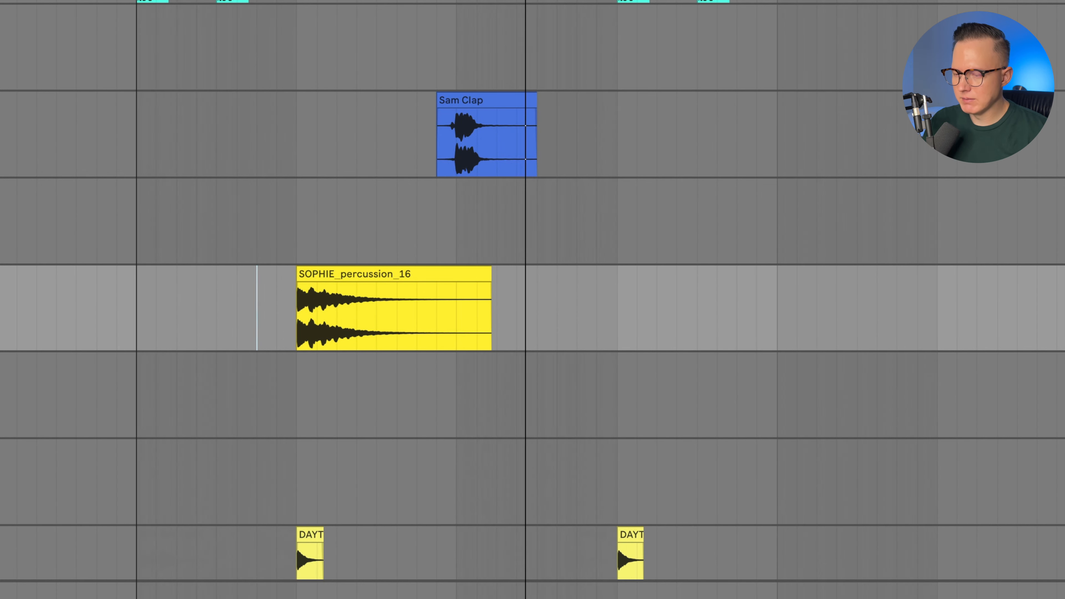
left_click_drag(840, 12, 840, 1)
Open the orange SOPHIE_percussion_05 clip to examine its transposition envelope.
scroll(908, 412, "right", 15)
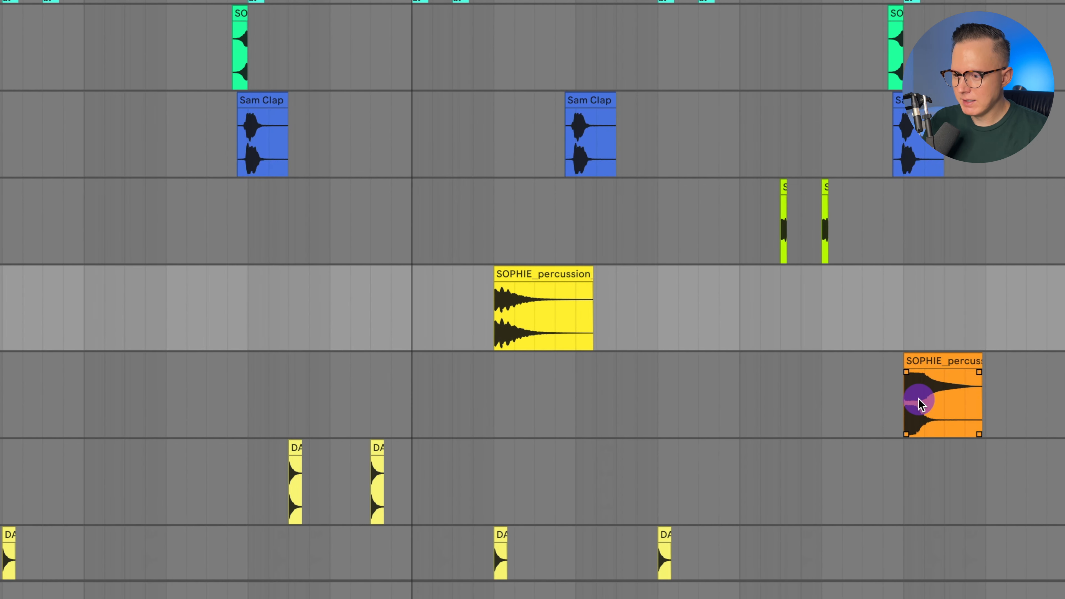
scroll(917, 406, "right", 4)
left_click(712, 393)
left_click_drag(766, 2, 766, 22)
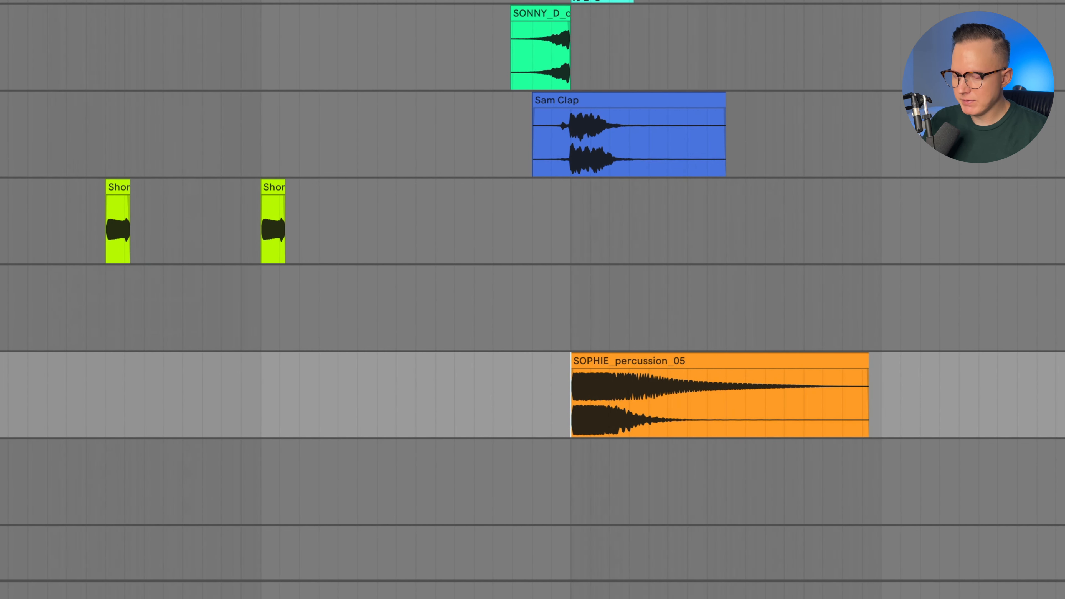
double_click(818, 360)
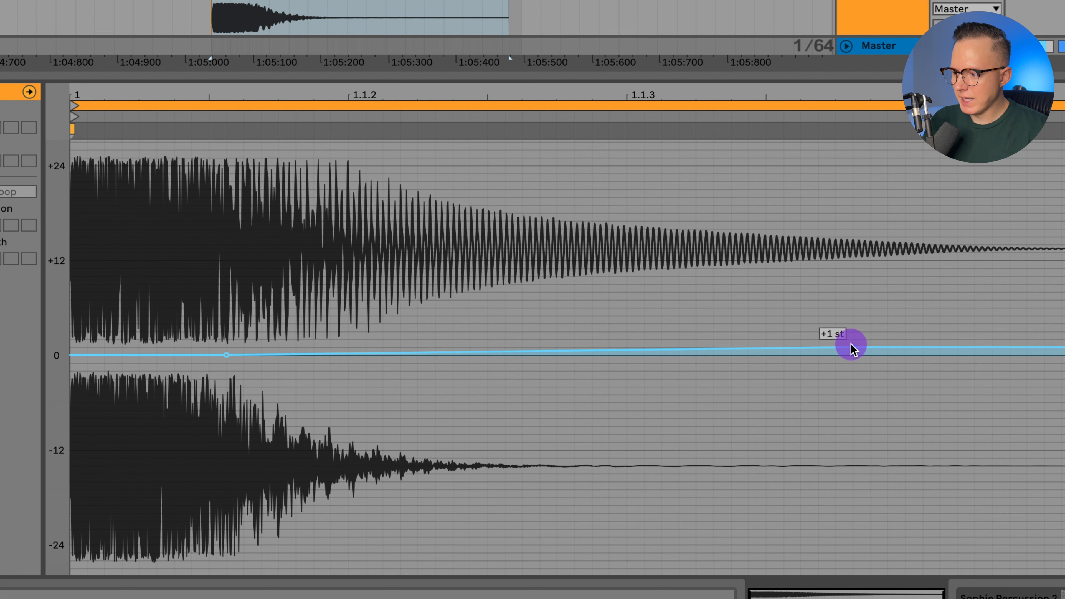
Try raising the transposition envelope's end breakpoint to +7 st, bring it back down and close the clip's detail view.
left_click_drag(850, 348, 851, 295)
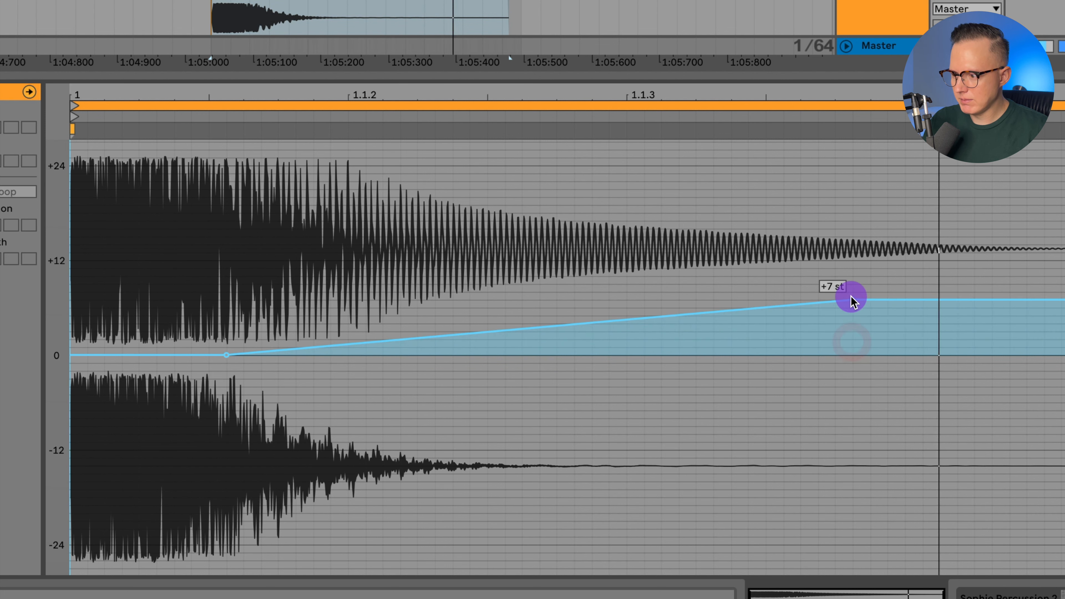
mouse_move(852, 339)
left_mouse_down()
mouse_move(852, 362)
mouse_move(849, 348)
left_mouse_up()
left_click_drag(859, 416, 858, 416)
left_click(1052, 586)
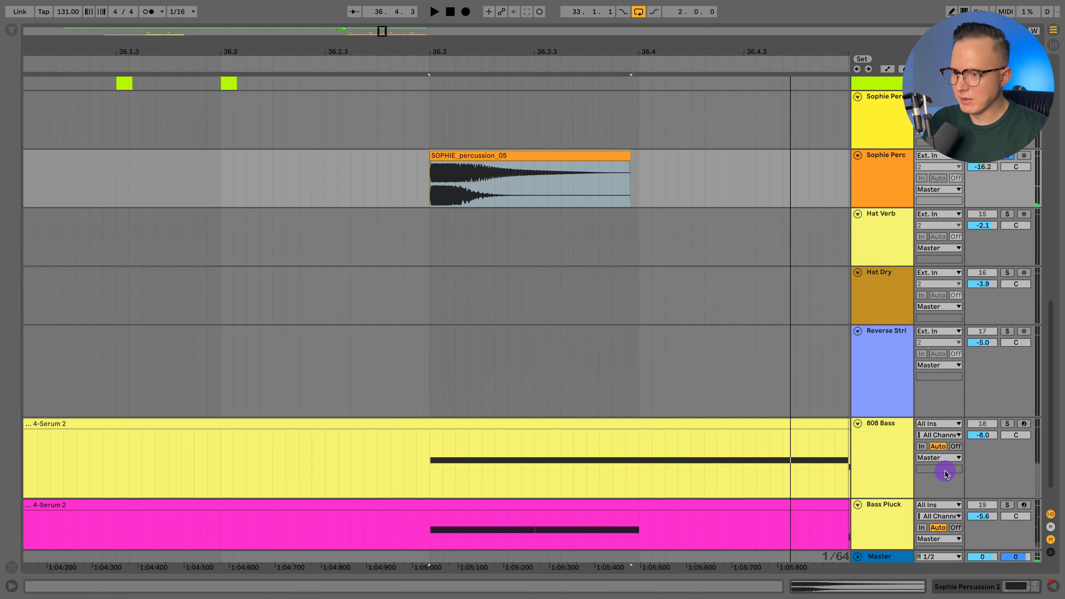
Solo the Hat Verb and Hat Dry tracks together and play them from the start of bar 33.
left_click_drag(566, 51, 567, 5)
left_click(138, 240)
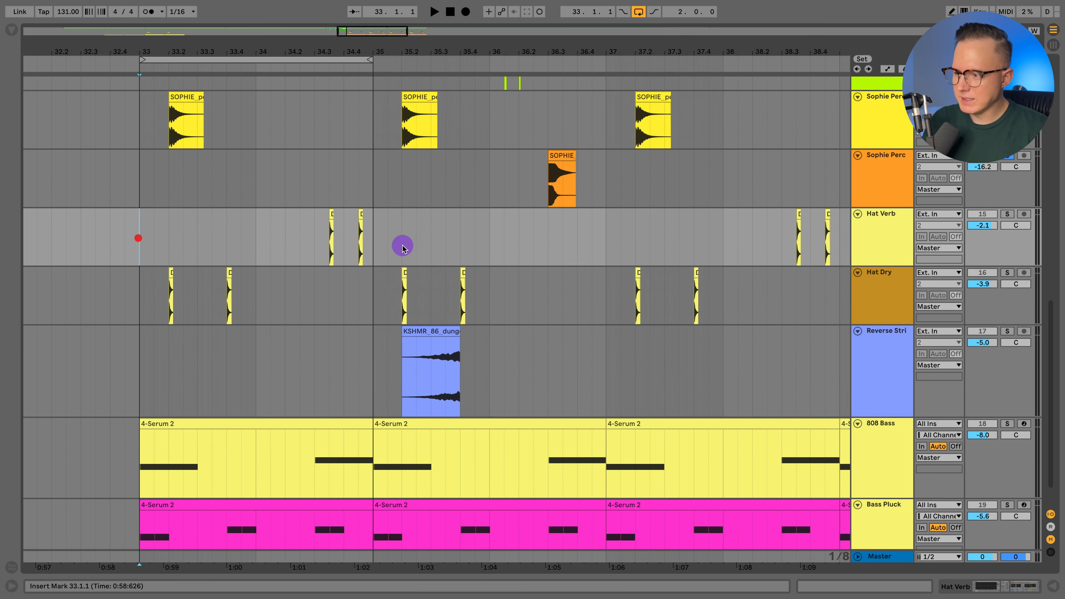
left_click(882, 280)
left_click(880, 236, "shift")
left_click(1006, 214)
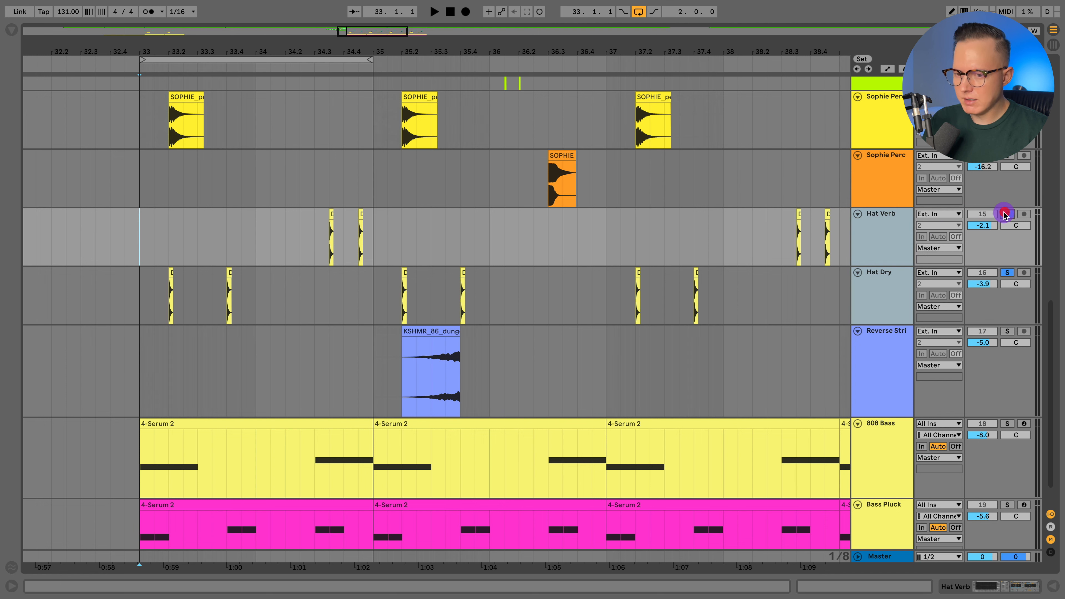
key("space")
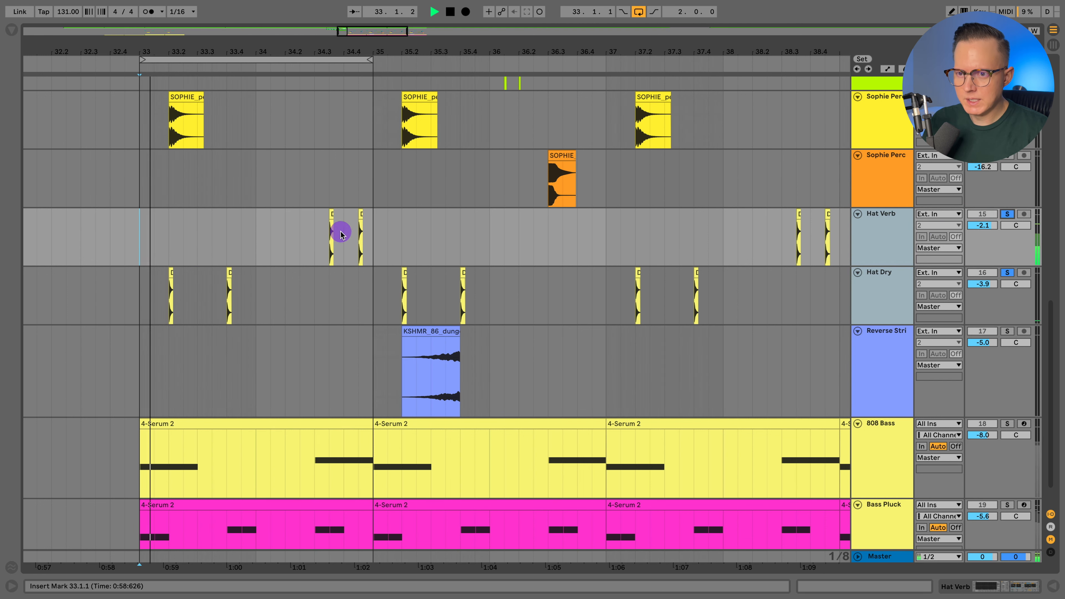
Stop playback and examine the effect devices on the Hat Verb track and on the Hat Dry track.
key("space")
left_click_drag(215, 51, 216, 83)
scroll(554, 297, "left", 1)
left_click(891, 225)
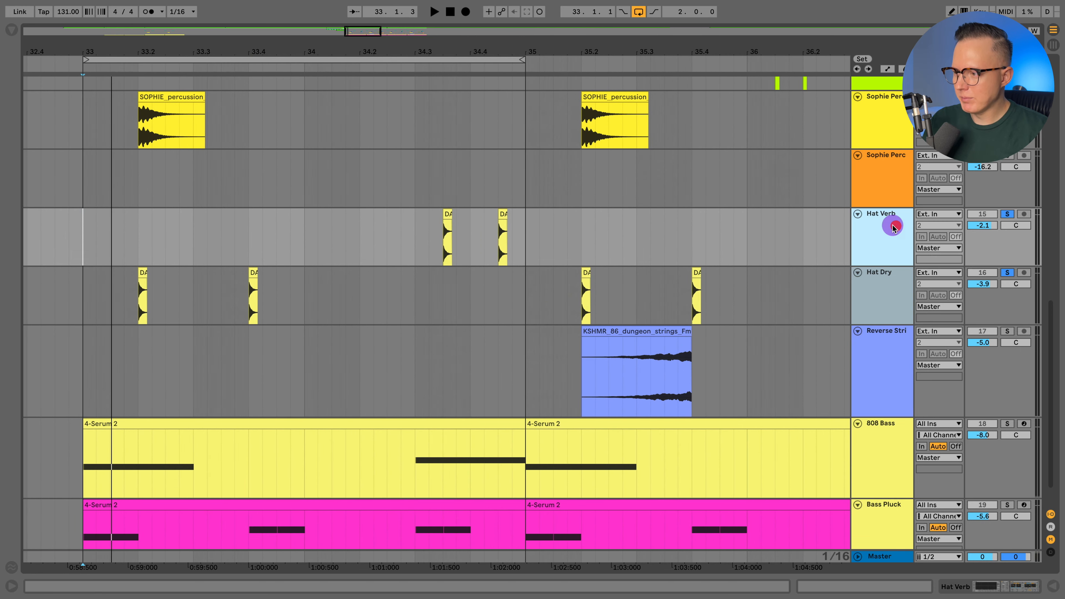
left_click(876, 288)
left_click(882, 237)
left_click(978, 586)
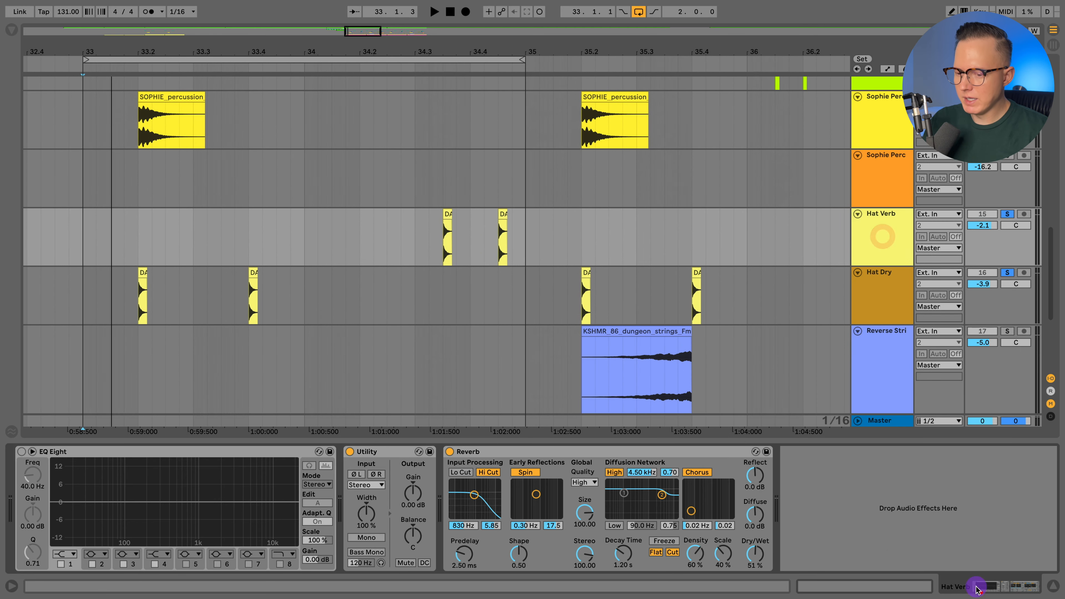
scroll(871, 315, "down", 1)
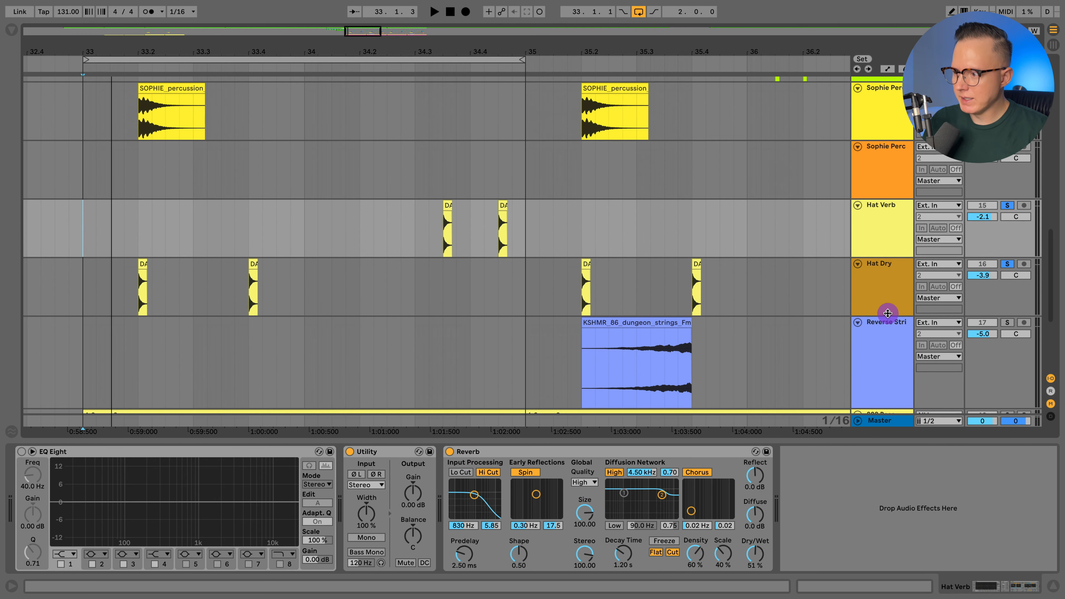
left_click(889, 294)
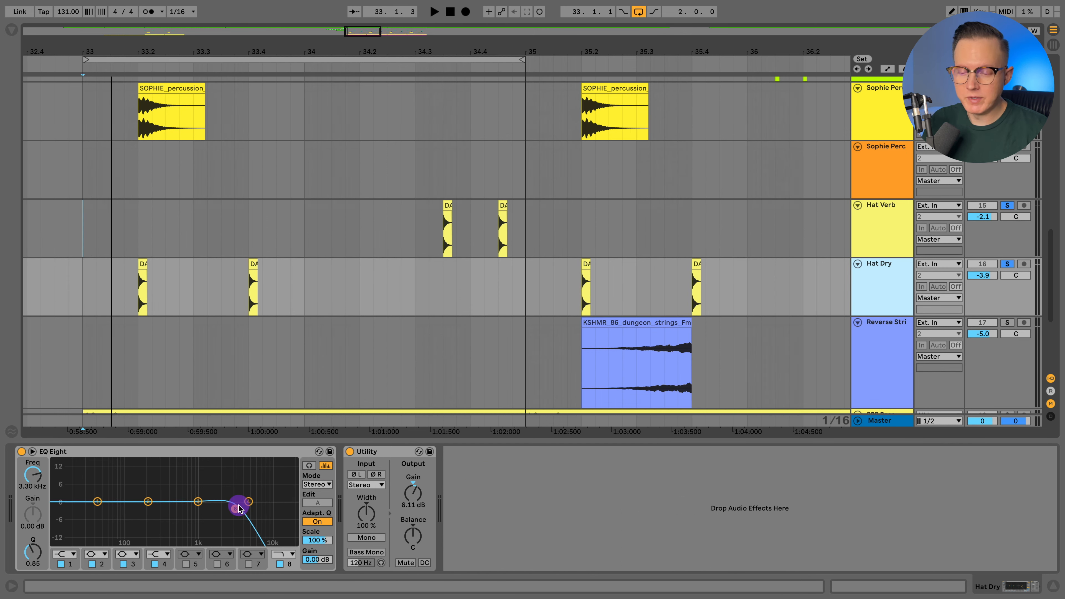
Play the combined drum and percussion layers from the start of bar 33.
left_click(97, 462)
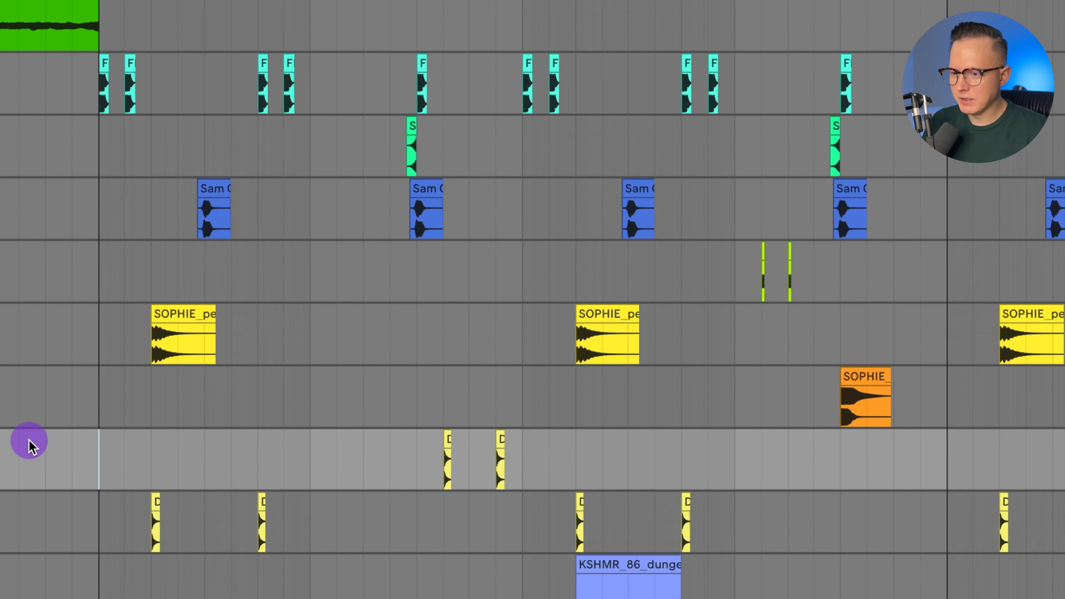
key("space")
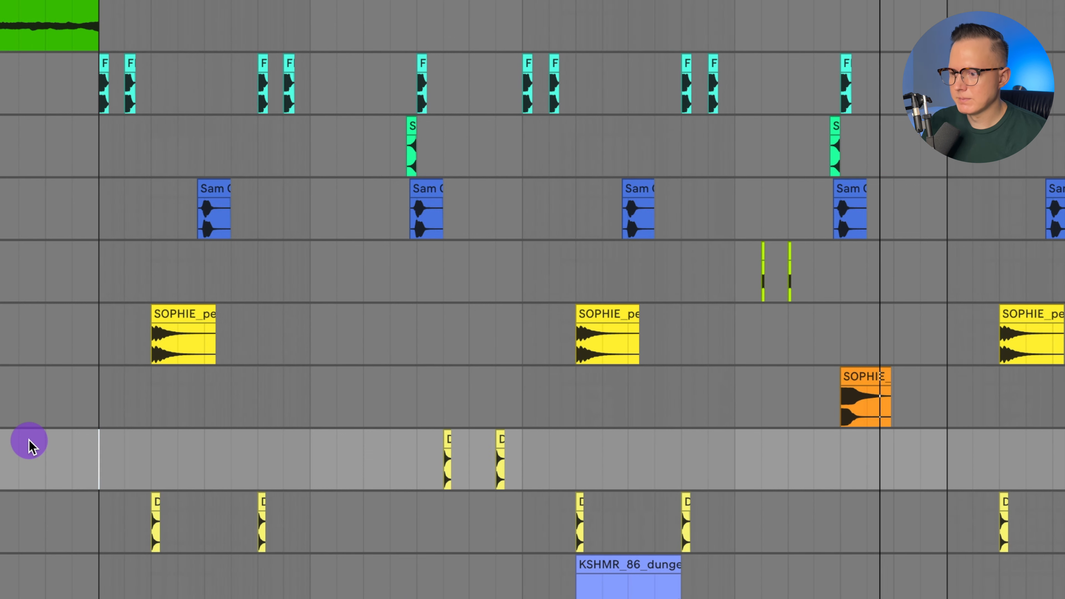
Play the KSHMR_86_dungeon_strings clip on the Reverse Strings track from its start and examine its placement against the hats.
scroll(575, 432, "down", 5)
left_click(575, 432)
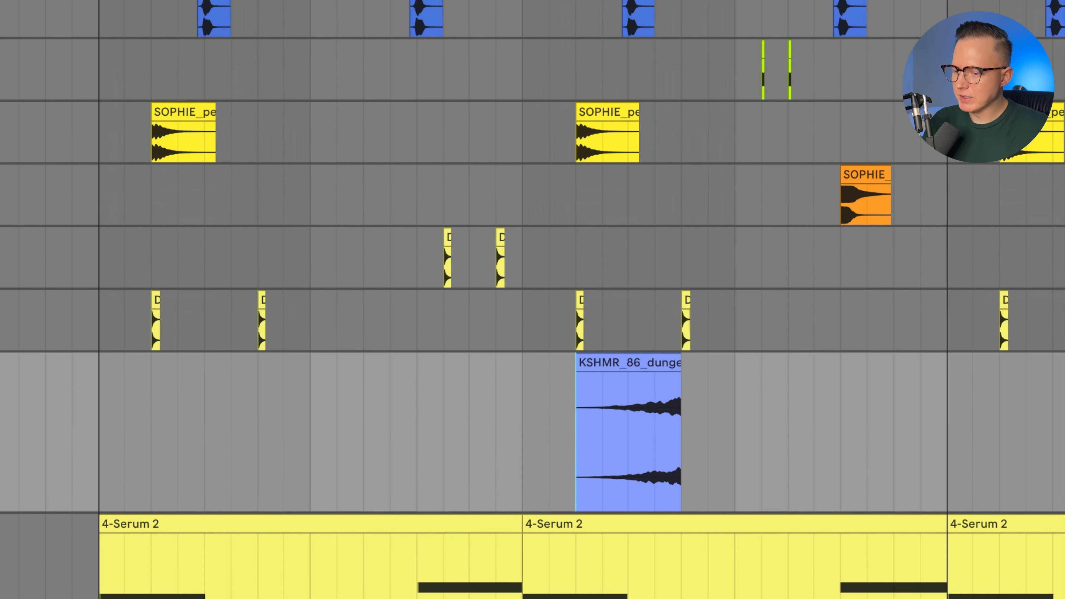
left_click(637, 440)
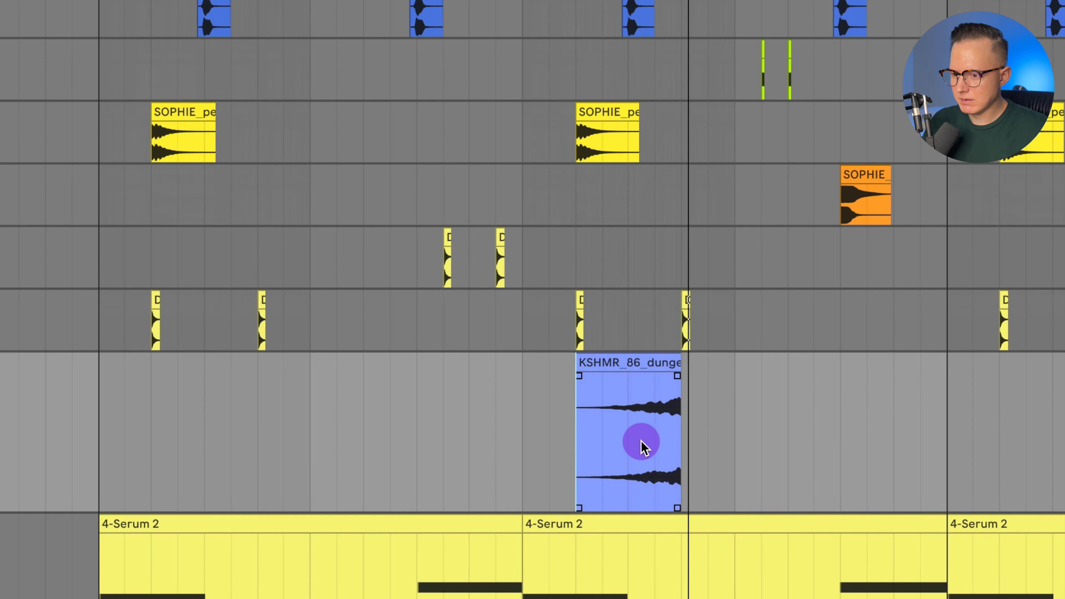
key("space")
left_click_drag(619, 0, 619, 20)
scroll(604, 391, "left", 3)
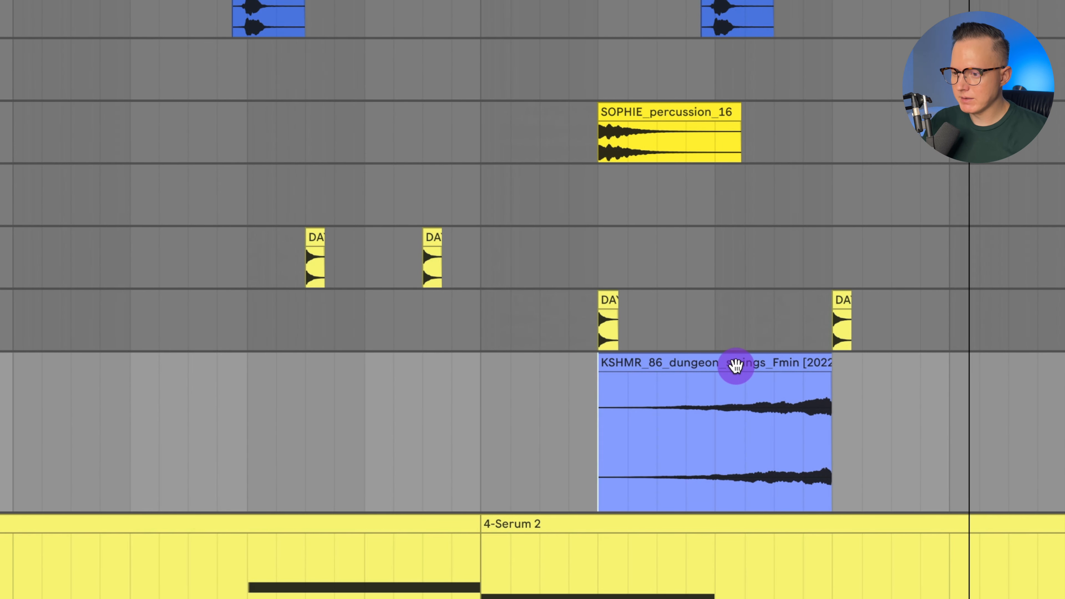
key("space")
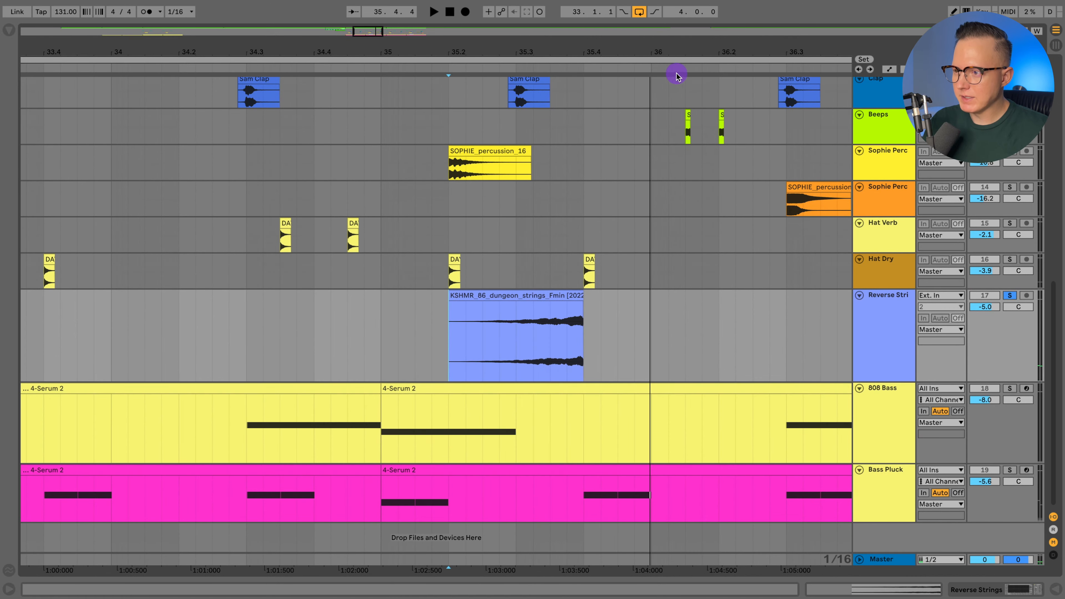
Solo the 808 Bass track, show its Serum Pitch Bend automation and play the bent note from 36.3.1.
left_click_drag(673, 52, 670, 48)
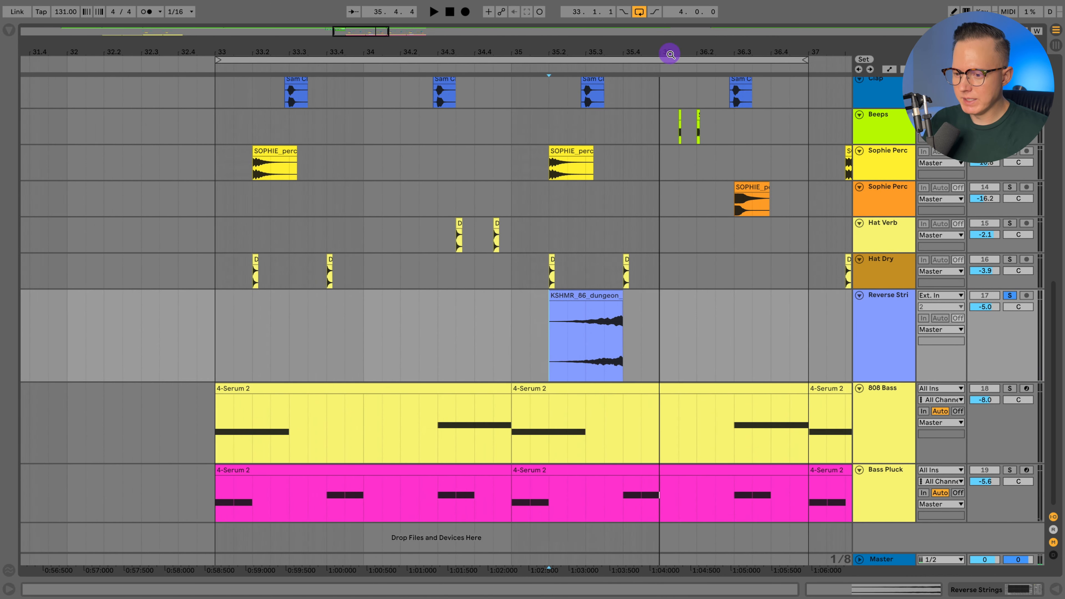
left_click(881, 407)
left_click(1010, 389)
left_click(660, 415)
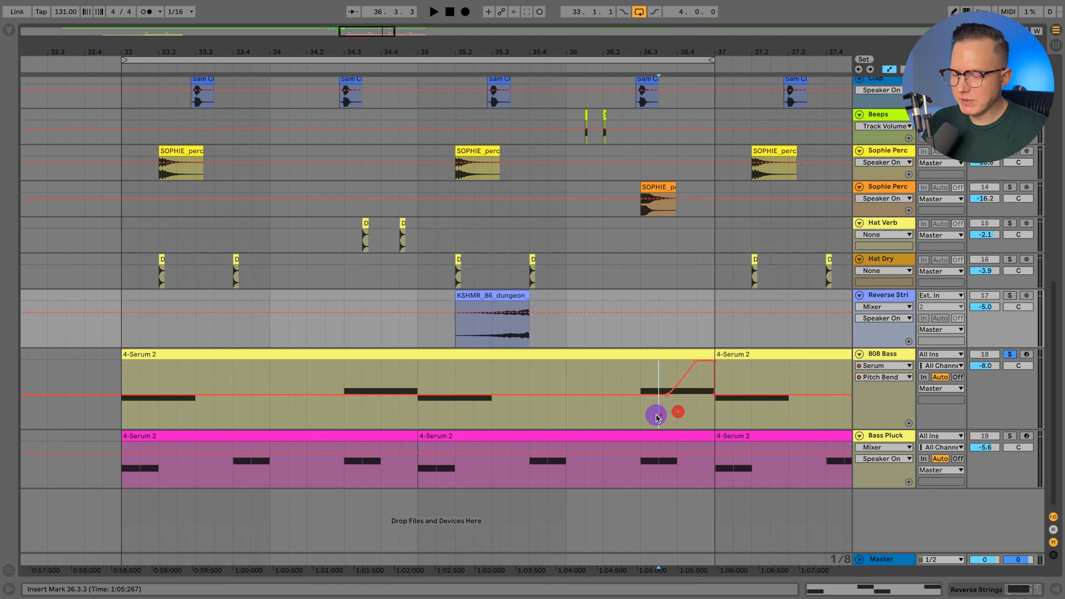
left_click(639, 413)
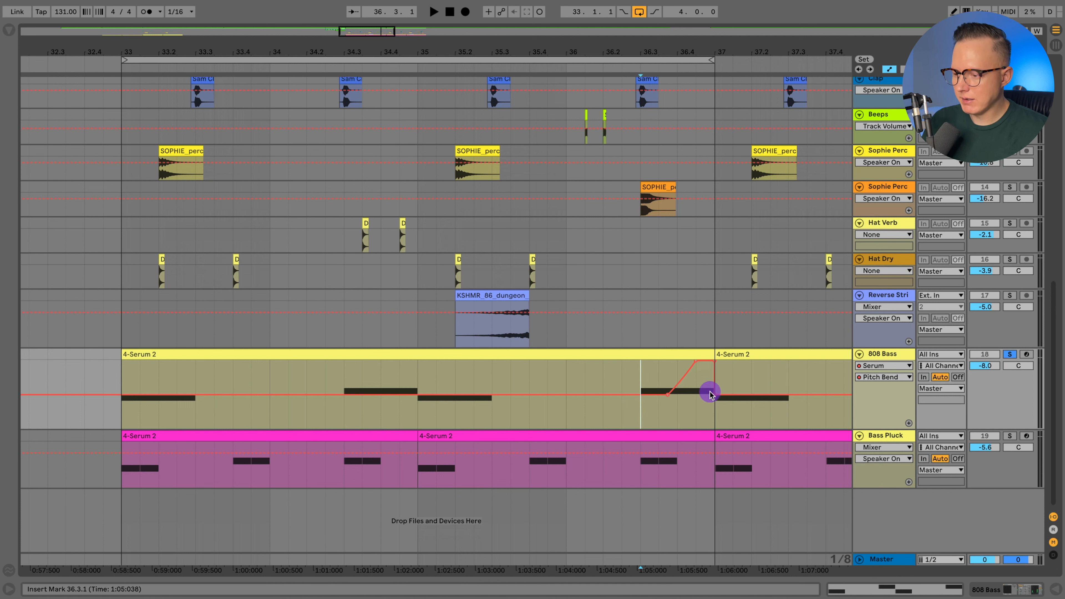
key("space")
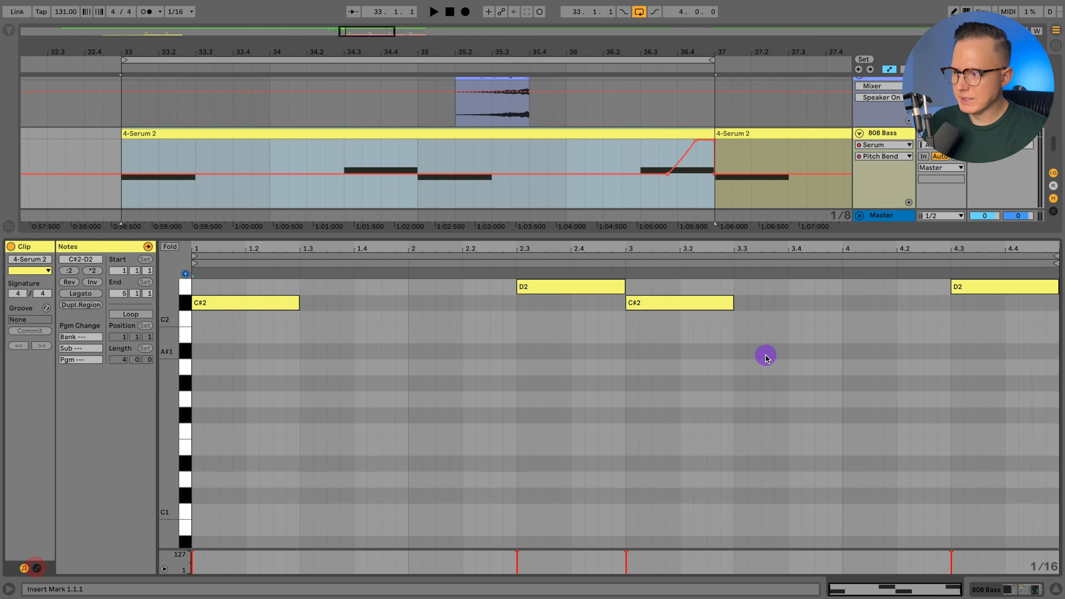
Open the first 4-Serum 2 clip on the 808 Bass track, examine its MIDI notes and play it from bar 33.
double_click(534, 354)
key("space")
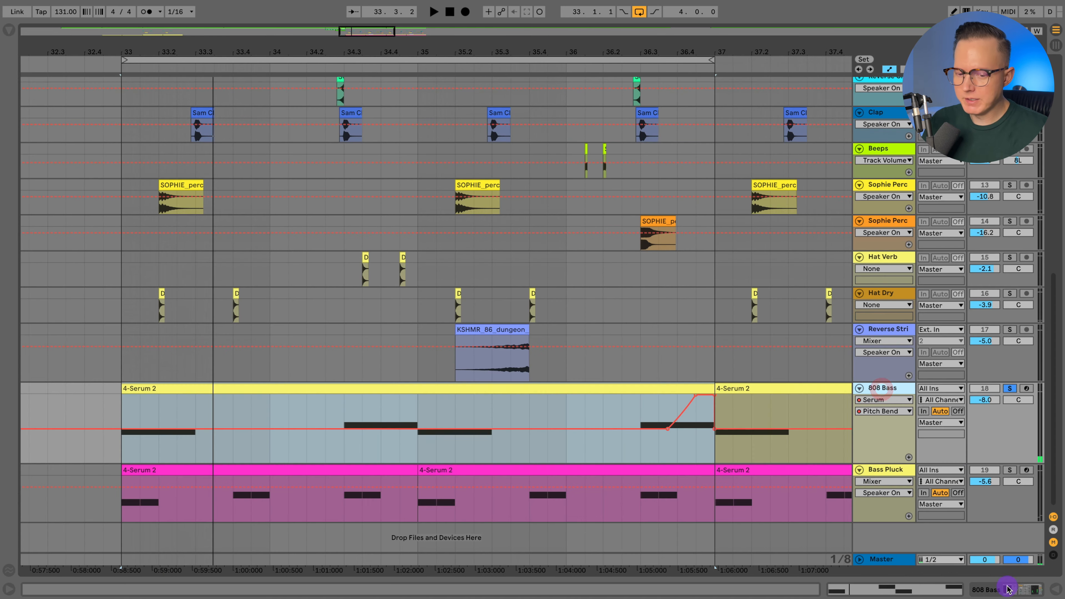
Open the 808 Bass track's Serum synth and choose the Analog_BD_Sin wavetable from the Analog category for oscillator A.
left_click(1006, 586)
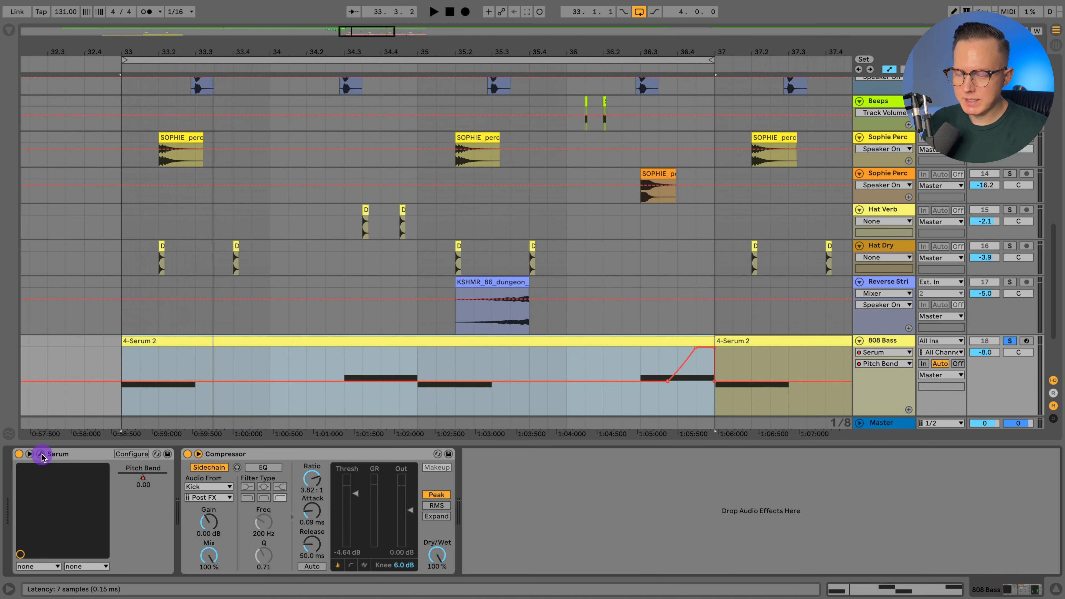
left_click(41, 454)
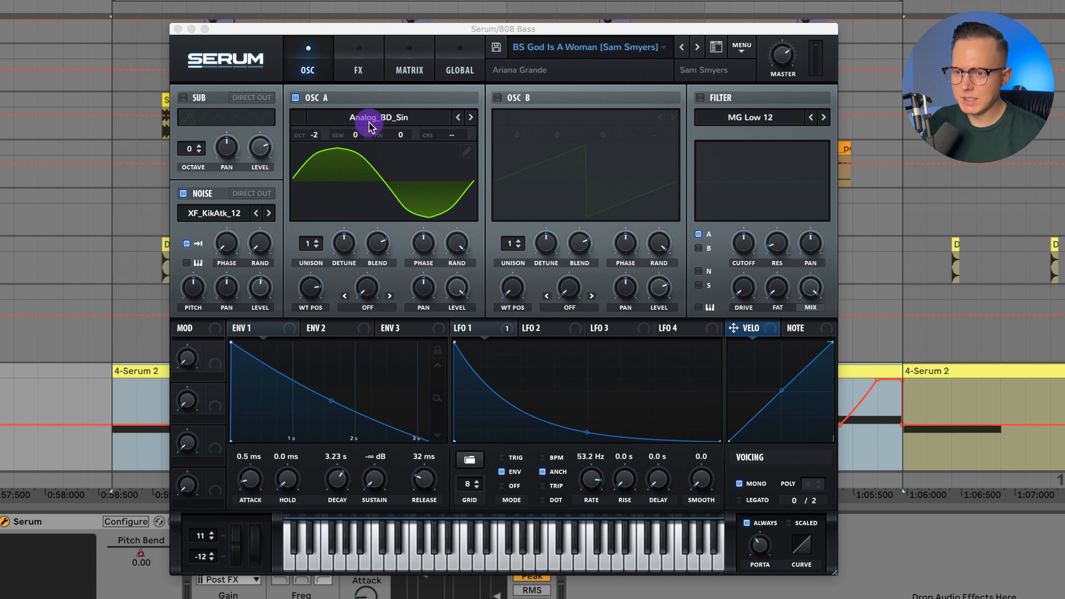
left_click(379, 117)
mouse_move(385, 135)
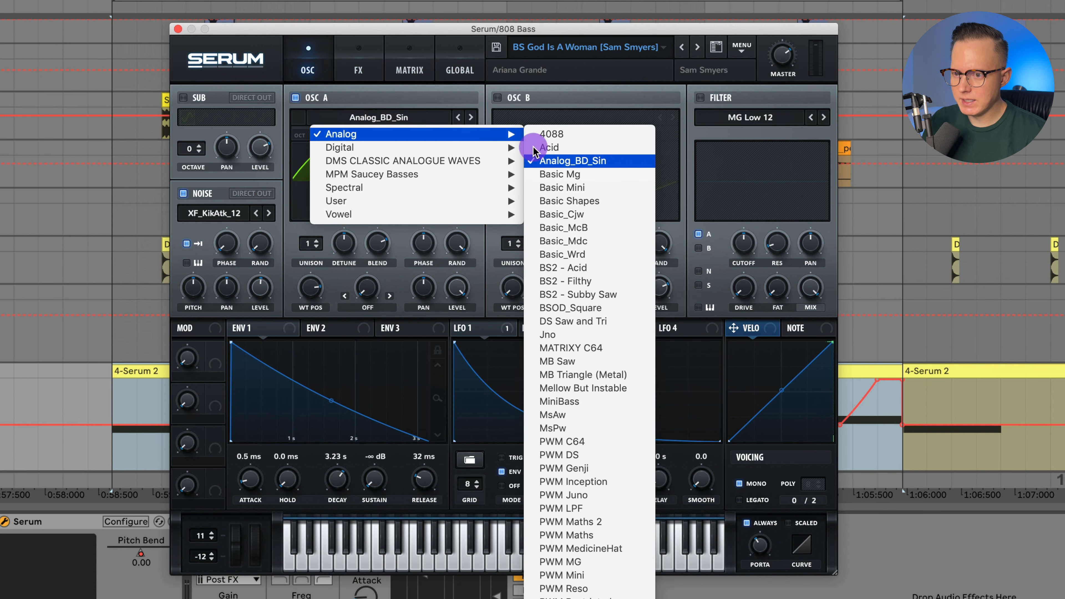
left_click(542, 159)
Examine the noise oscillator's Attacks_Kick category without changing the sample, and inspect the shape of Envelope 1.
left_click(213, 215)
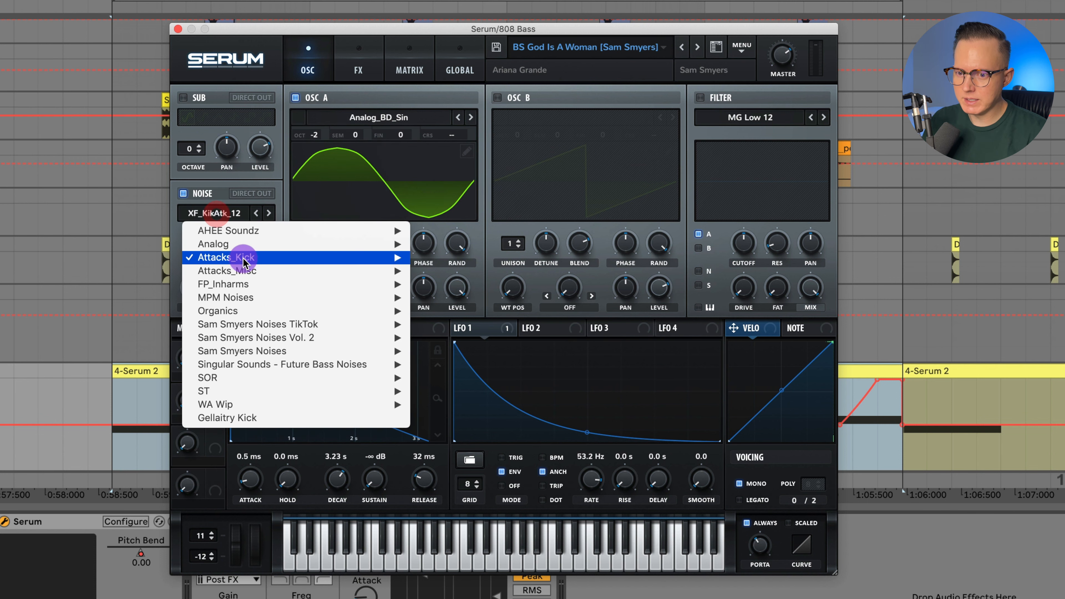
mouse_move(279, 257)
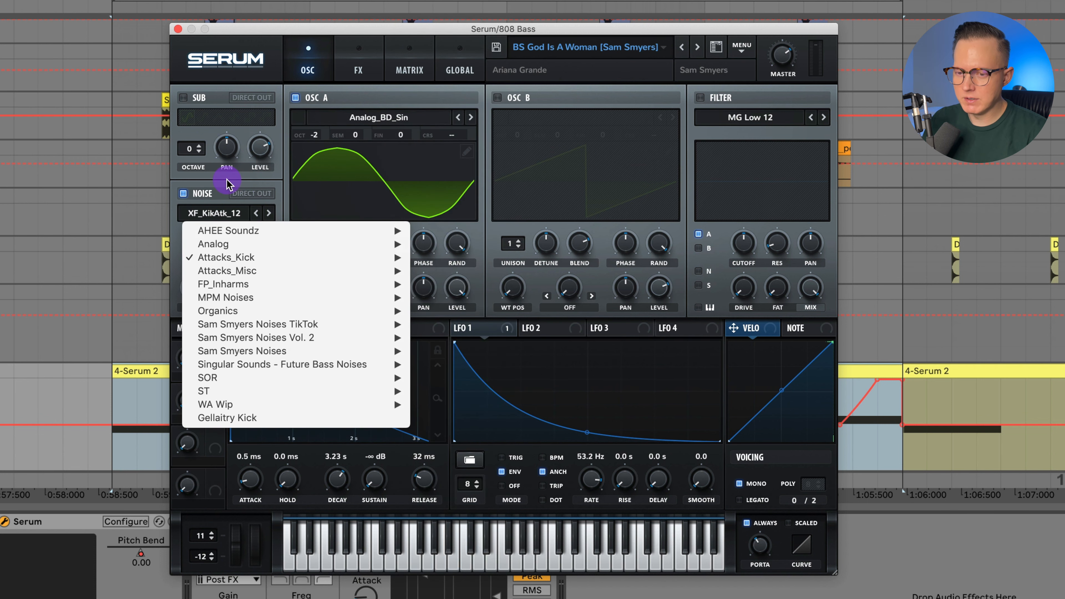
left_click(227, 179)
left_click(251, 328)
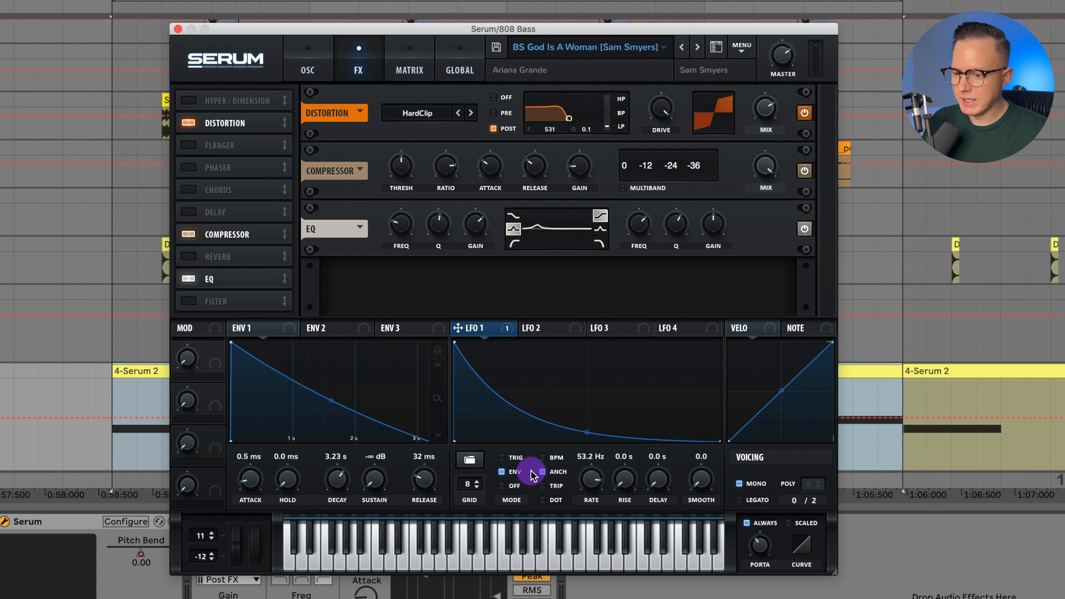
Adjust LFO 1's modulation amount on Mast.Tun in the matrix and sweep the LFO 1 rate, finishing at 37.3 Hz.
left_click(406, 71)
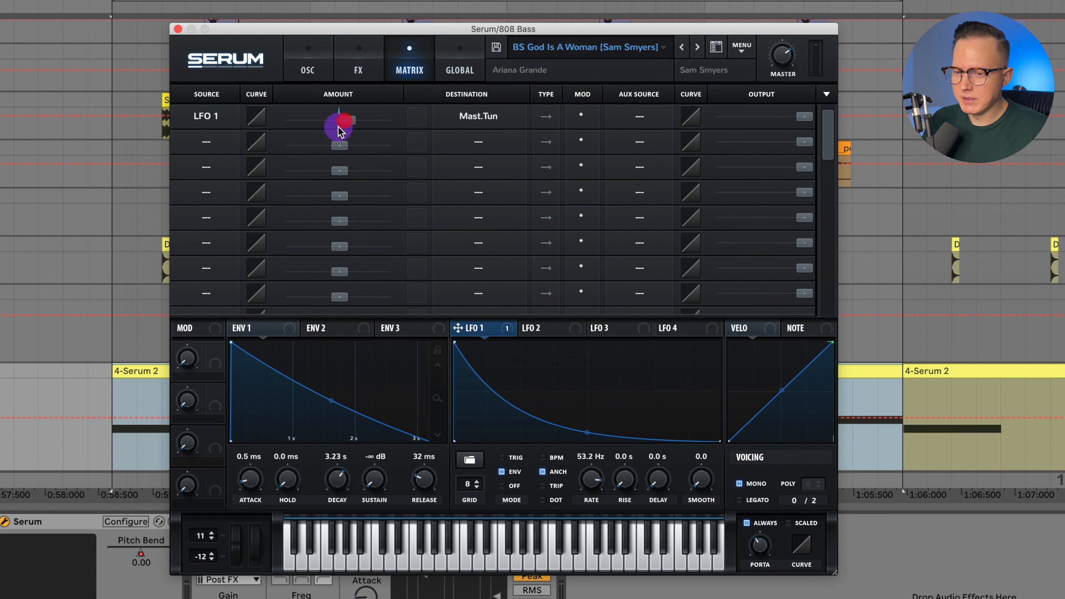
left_click_drag(339, 131, 352, 124)
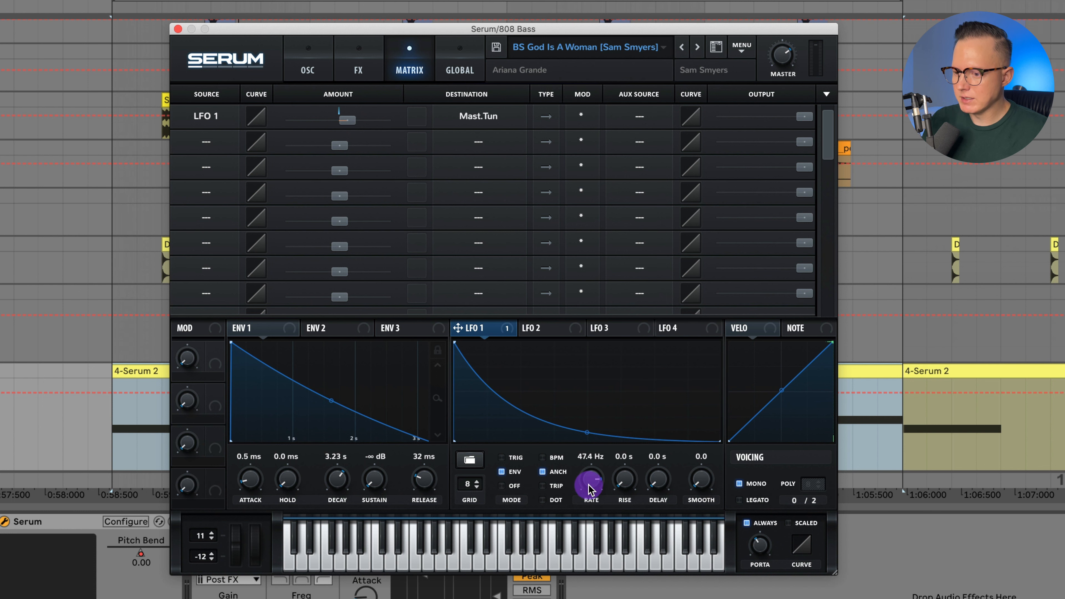
mouse_move(589, 489)
left_mouse_down()
mouse_move(608, 581)
mouse_move(601, 478)
left_mouse_up()
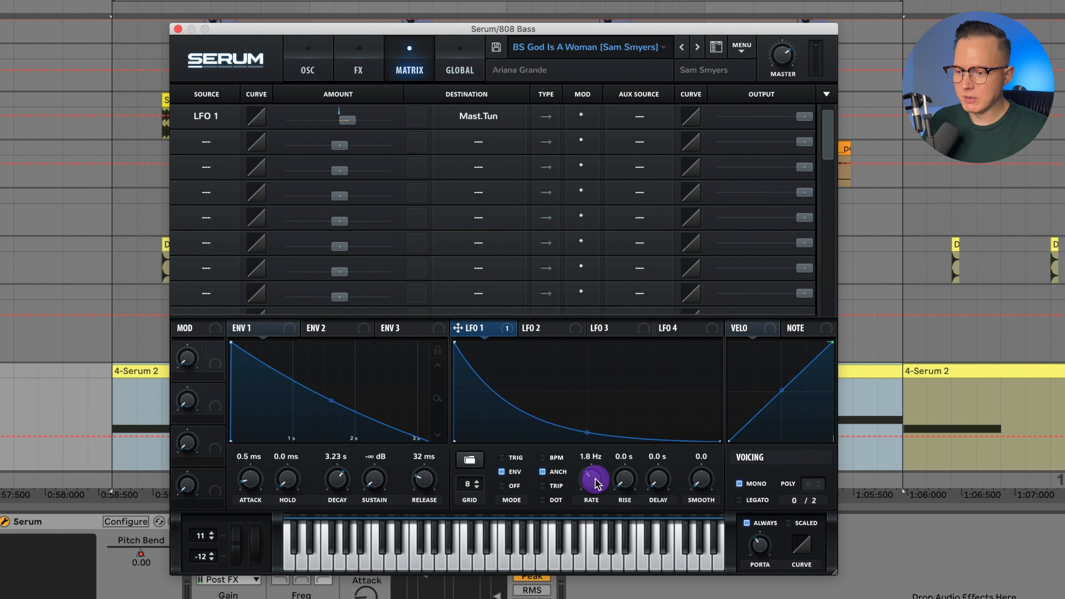
left_click_drag(601, 452, 603, 416)
left_click_drag(598, 463, 598, 464)
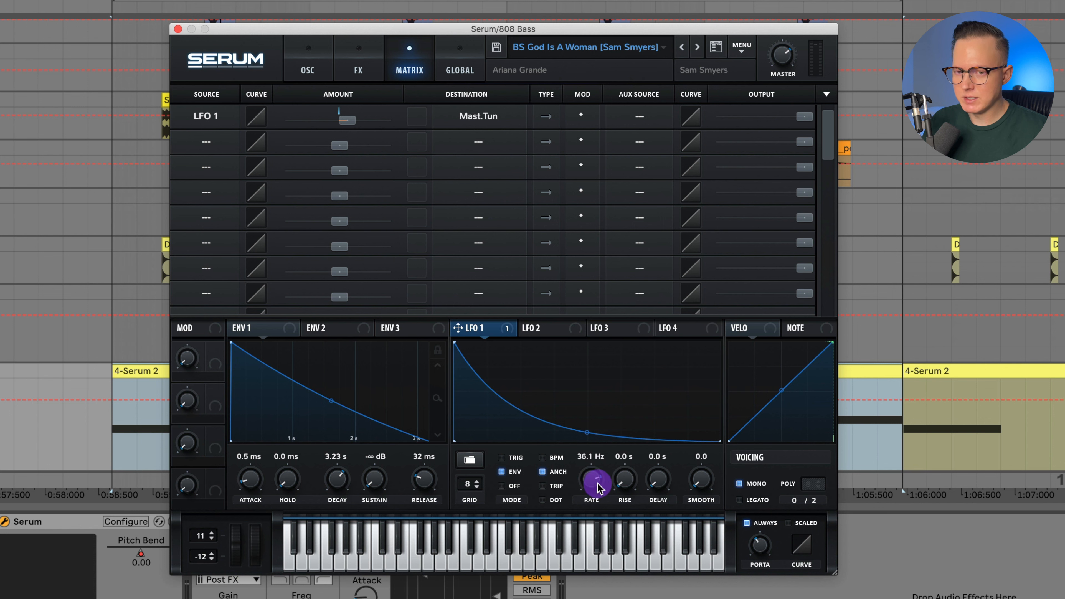
left_click_drag(610, 480, 610, 452)
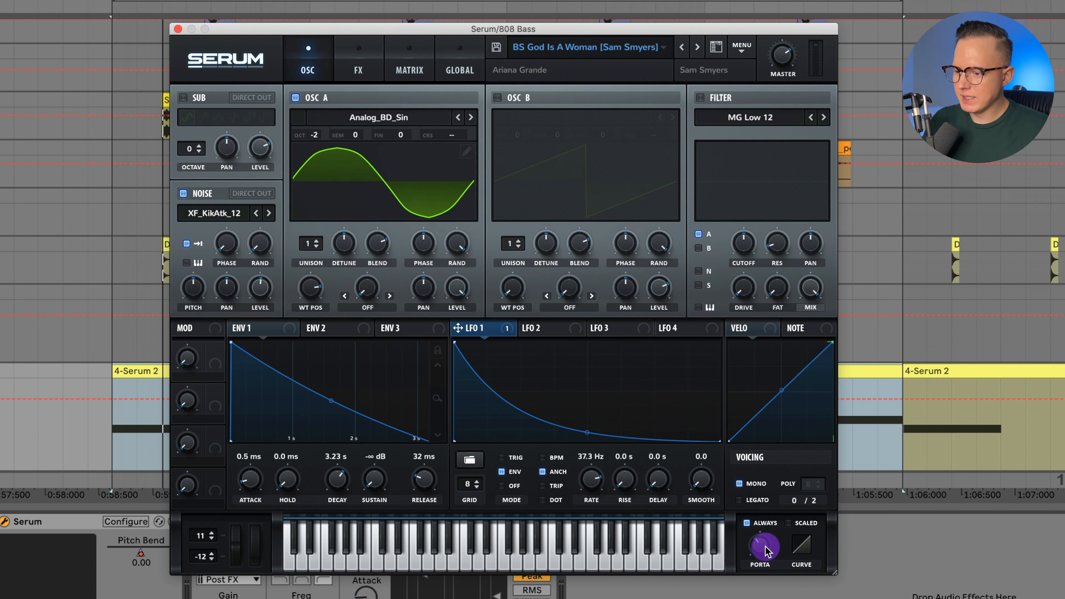
Examine Serum's portamento and mono voicing settings, and close the synth window.
left_click_drag(765, 550, 775, 557)
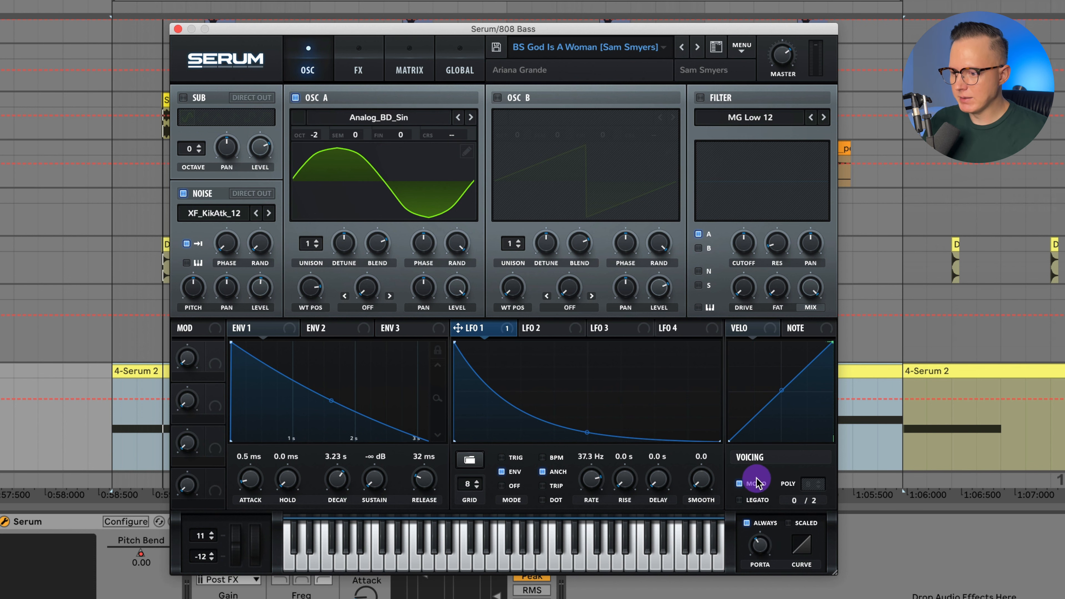
left_click(179, 30)
Select the 808 Bass track's Compressor and play the bass from bar 33 to examine its sidechain from the Kick.
scroll(758, 234, "down", 5)
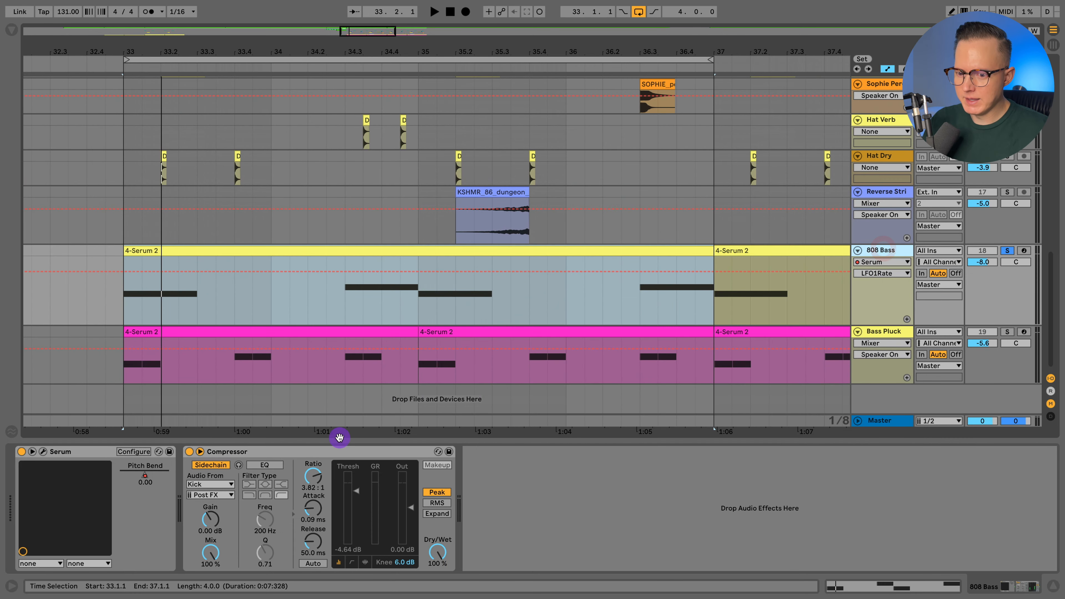
left_click(259, 452)
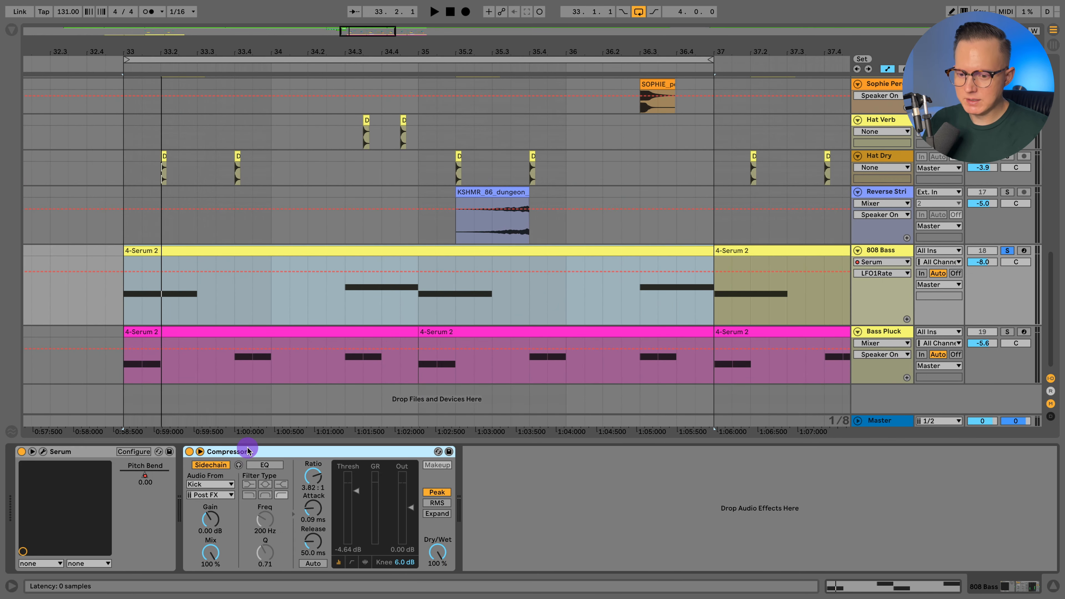
key("space")
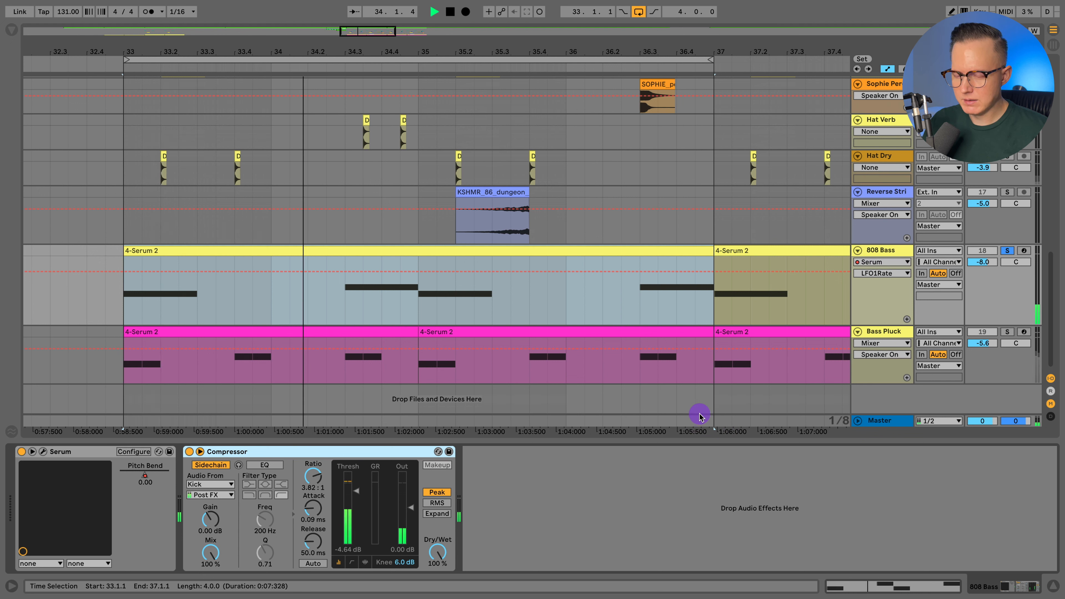
Stop the 808 Bass, solo the Bass Pluck track, play it from bar 33, and hide the automation lanes.
key("space")
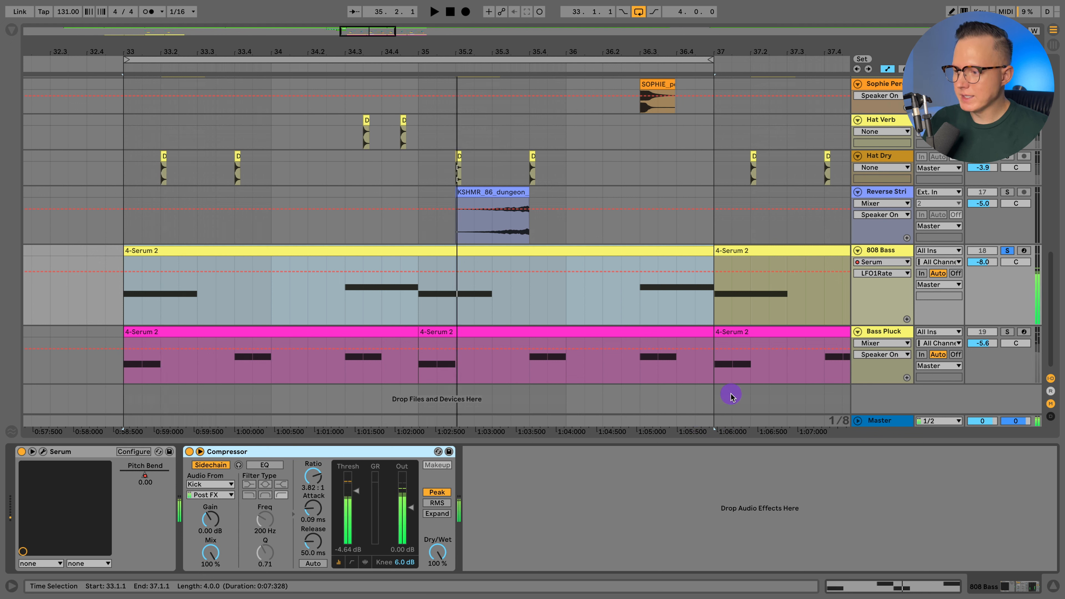
left_click(884, 332)
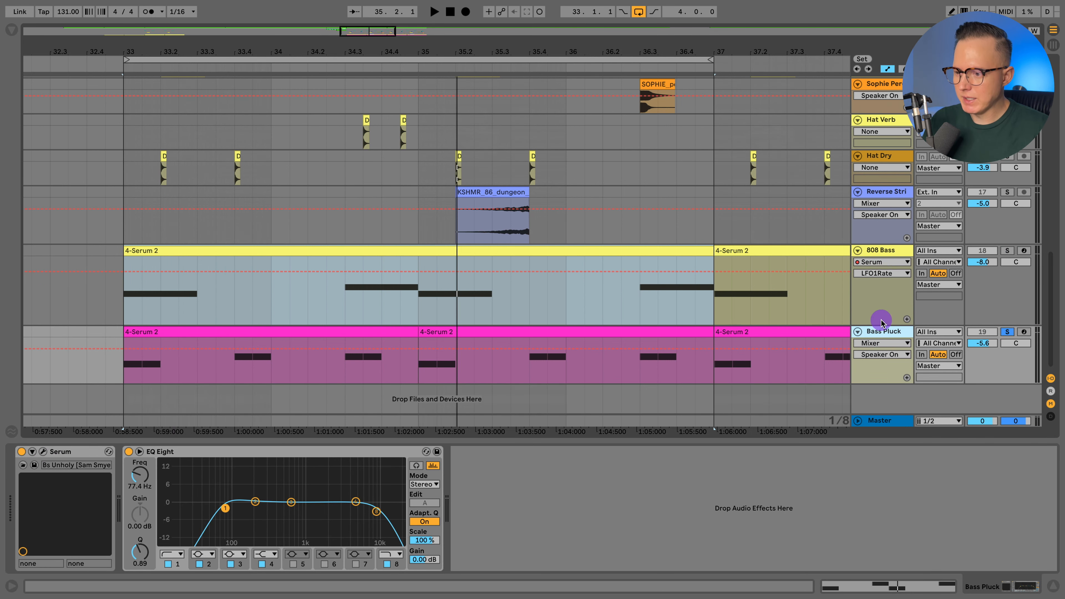
key("space")
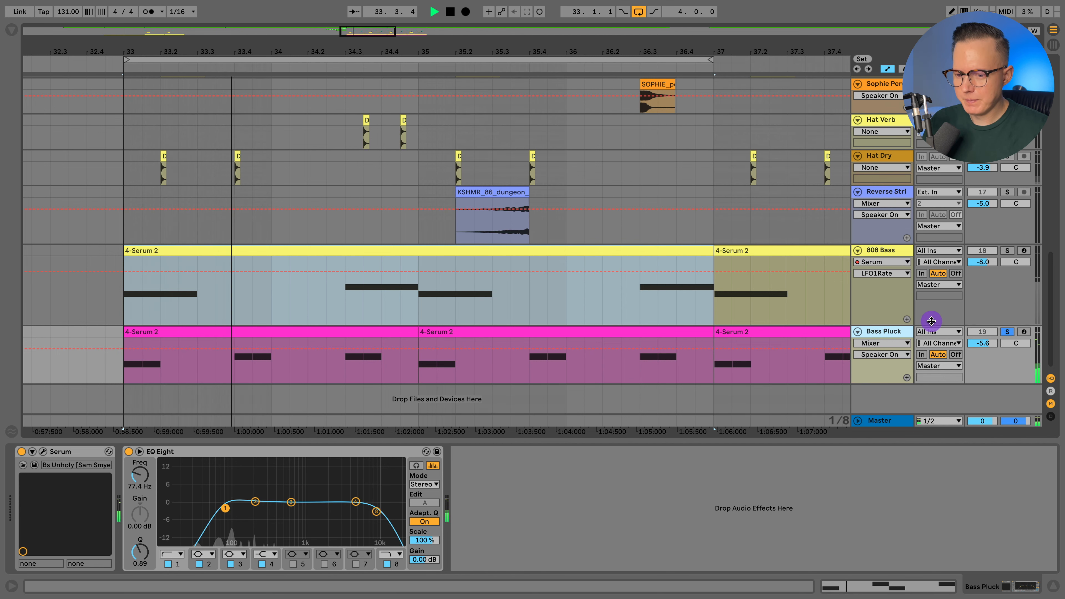
left_click(843, 322)
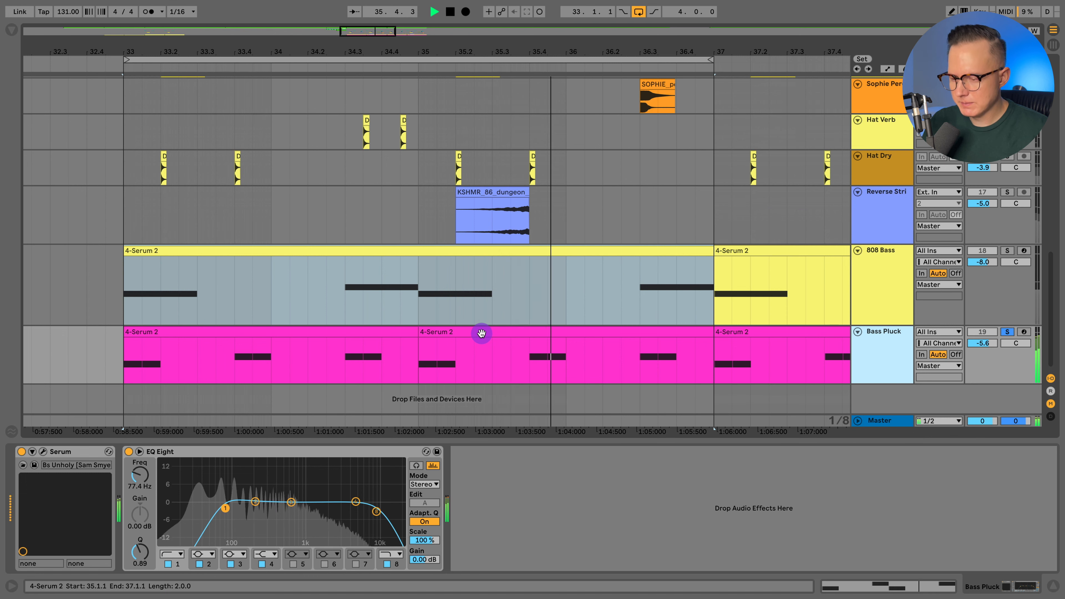
Examine the MIDI notes of the Bass Pluck clip at bar 33 and close the clip editor.
double_click(339, 332)
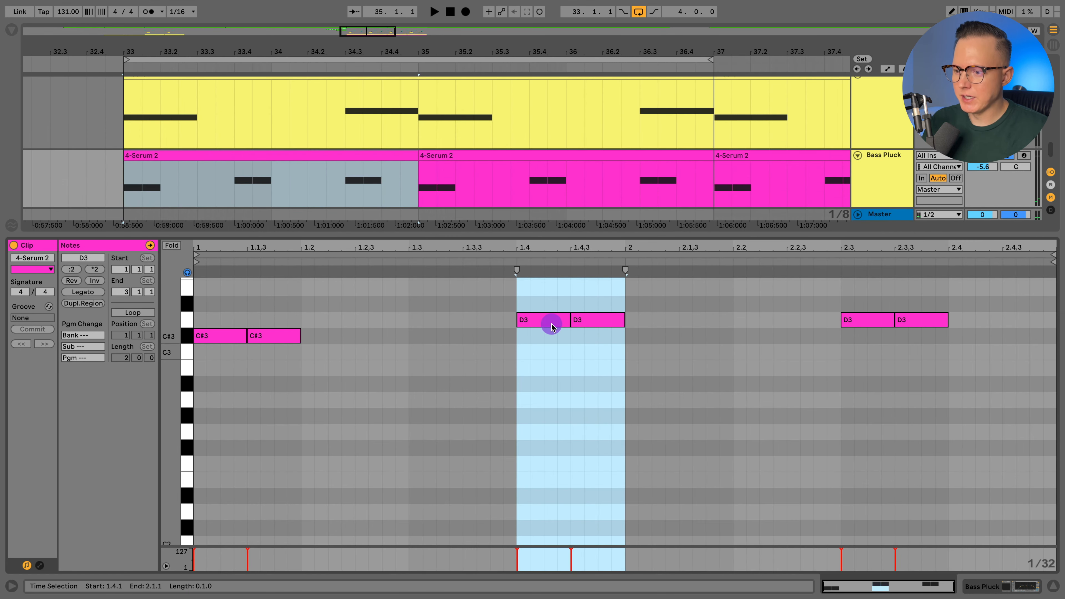
left_click(1051, 585)
left_click(432, 392)
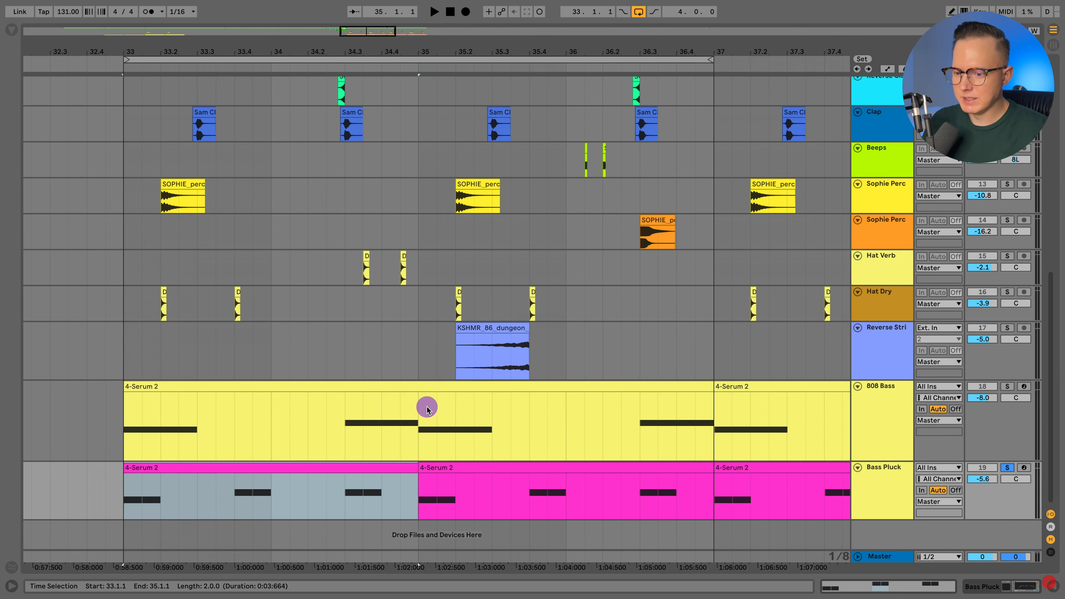
Open the Bass Pluck track's Serum synth and examine OSC A's unison and detune and the Envelope 1 routing.
double_click(884, 487)
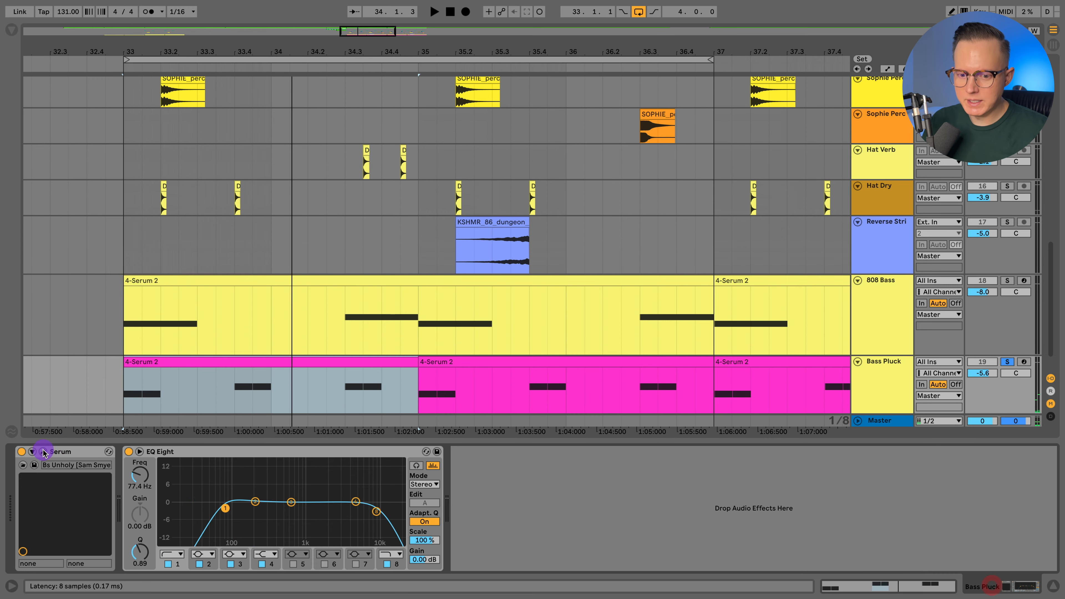
left_click(49, 453)
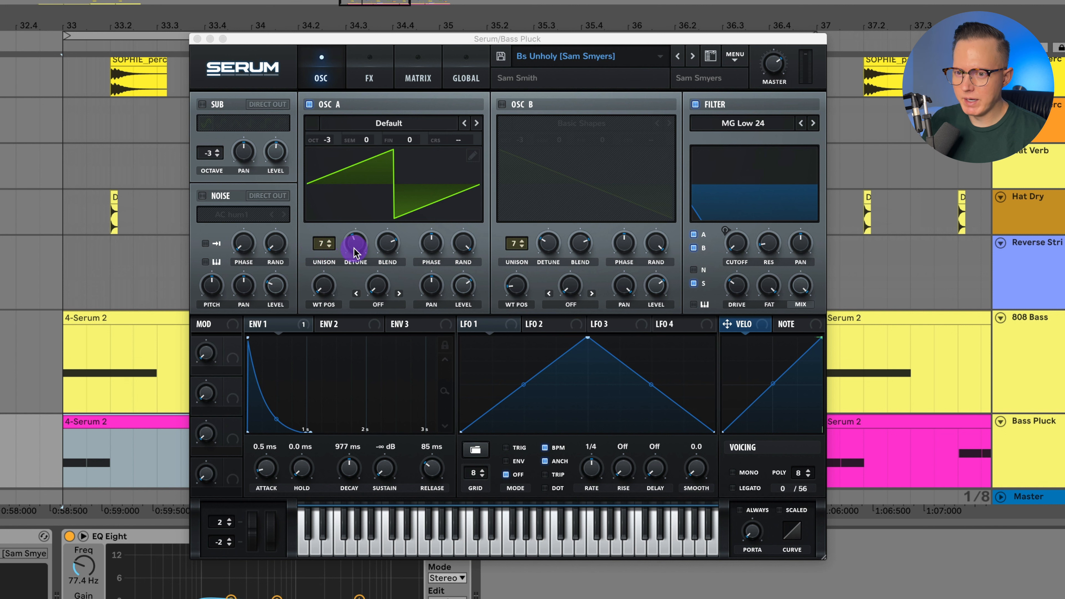
left_click(276, 325)
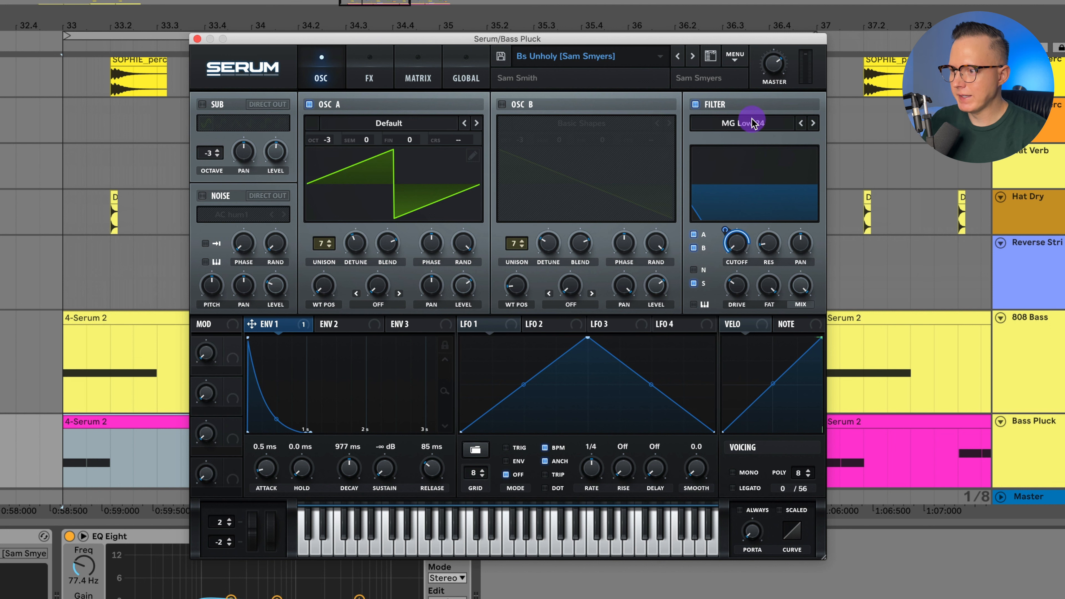
Sweep the MG Low 24 filter's Fat down and back up during playback, and switch the voicing to mono.
left_click(737, 291)
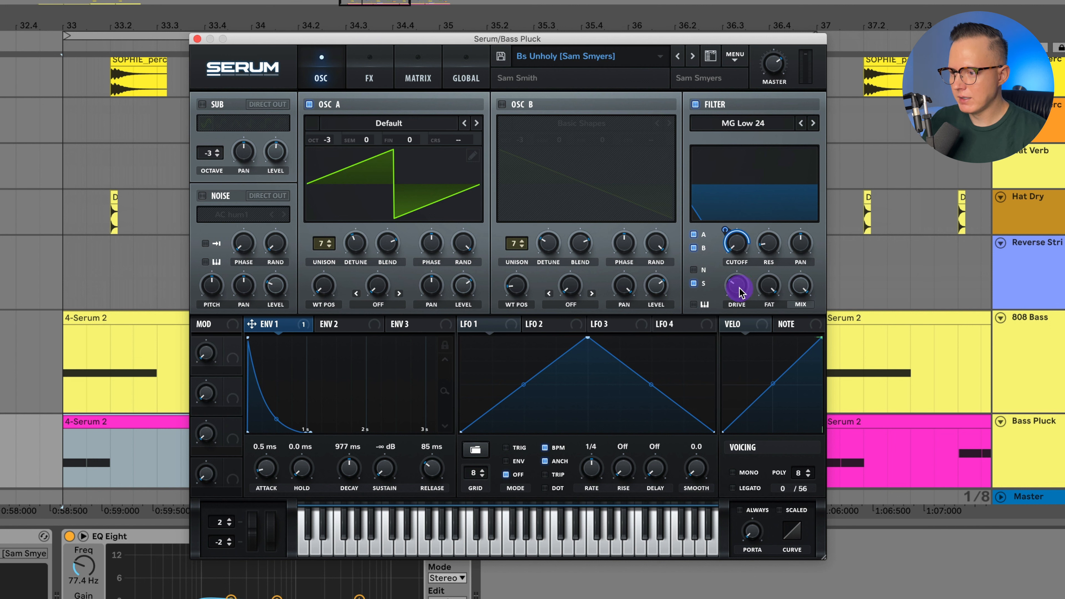
left_click_drag(769, 246, 753, 260)
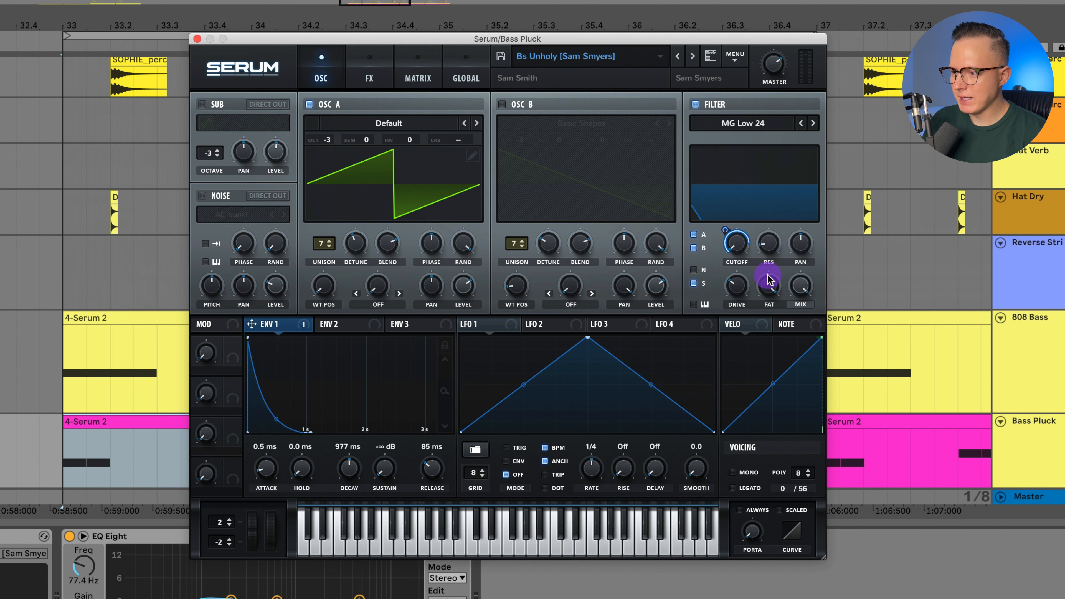
left_click_drag(772, 285, 773, 503)
key("space")
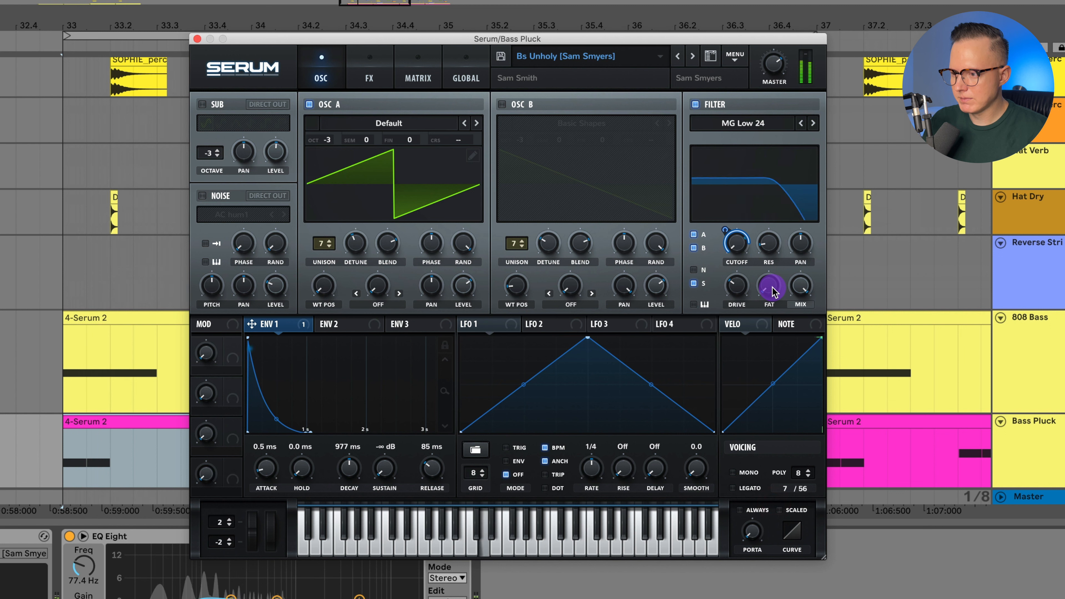
left_click_drag(767, 292, 775, 109)
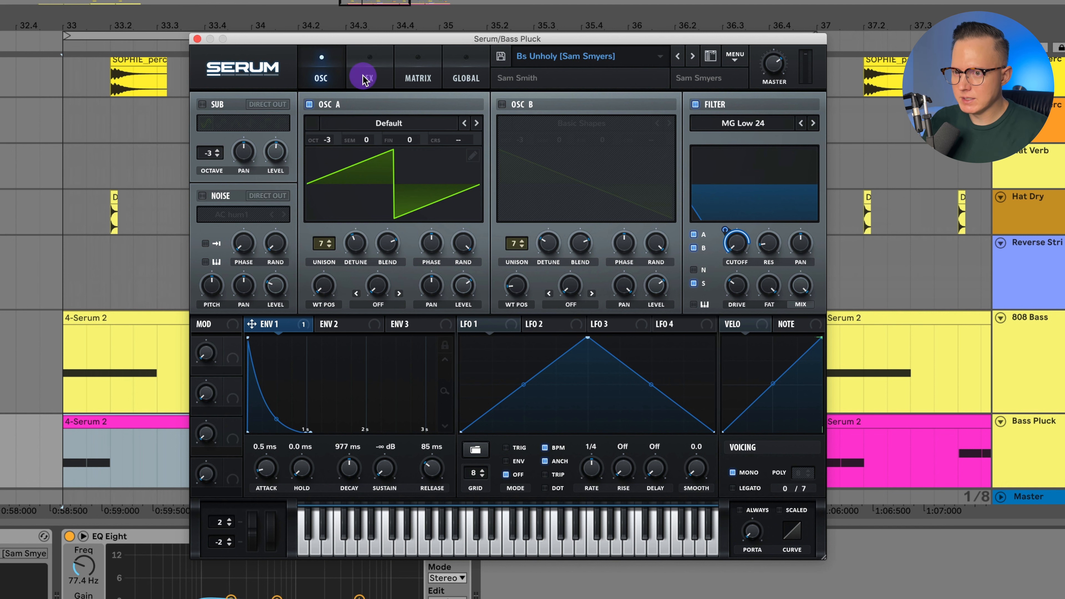
Examine Serum's Distortion and EQ effects, and compare the Chorus sound with its low-pass filter raised to 20000 Hz and lowered again.
left_click(369, 78)
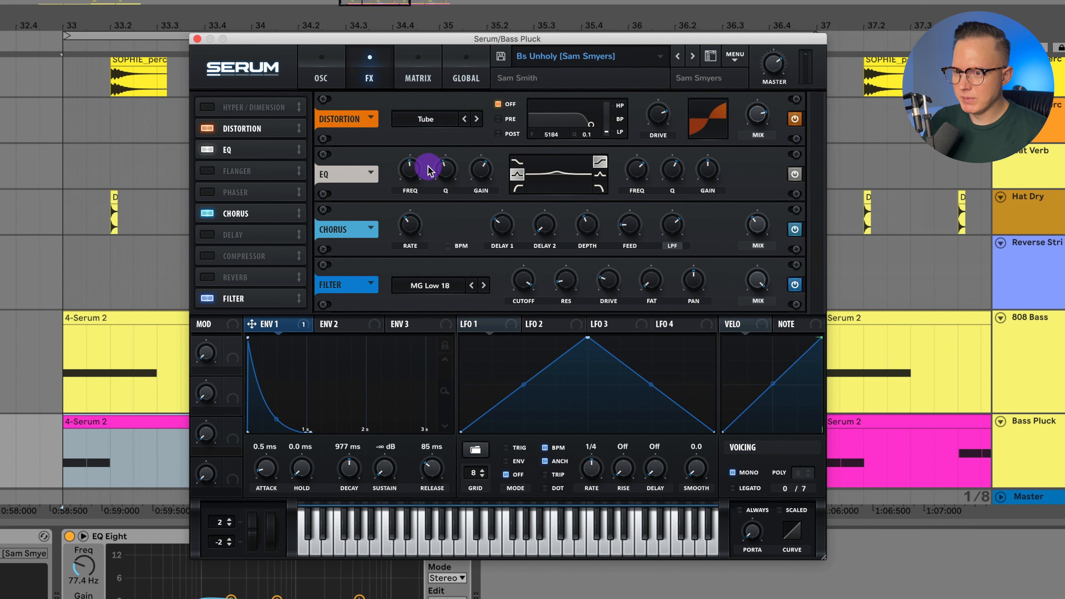
left_click(412, 170)
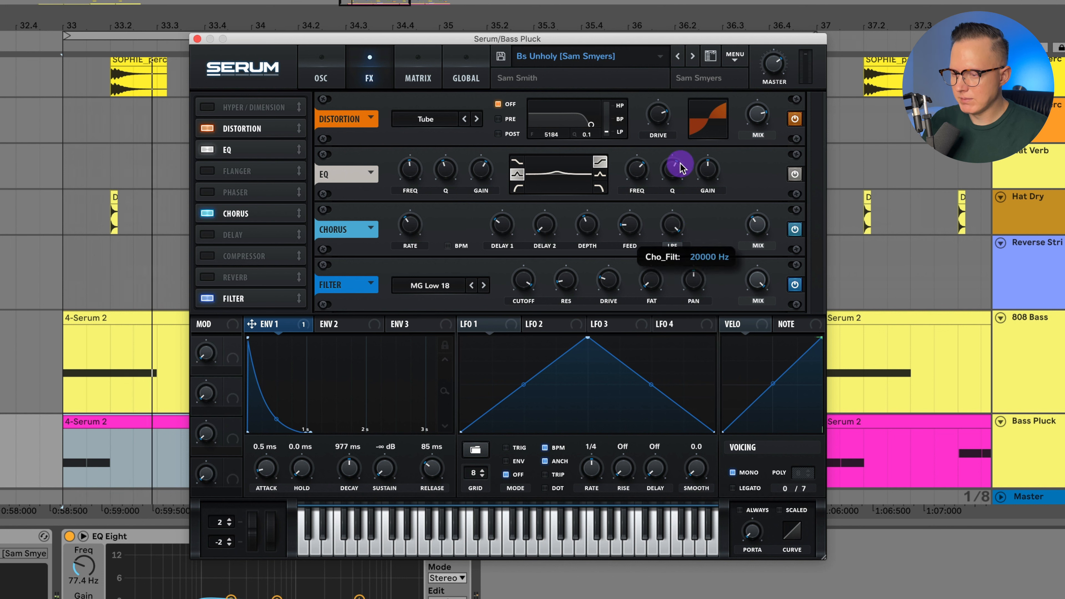
left_click_drag(672, 224, 687, 236)
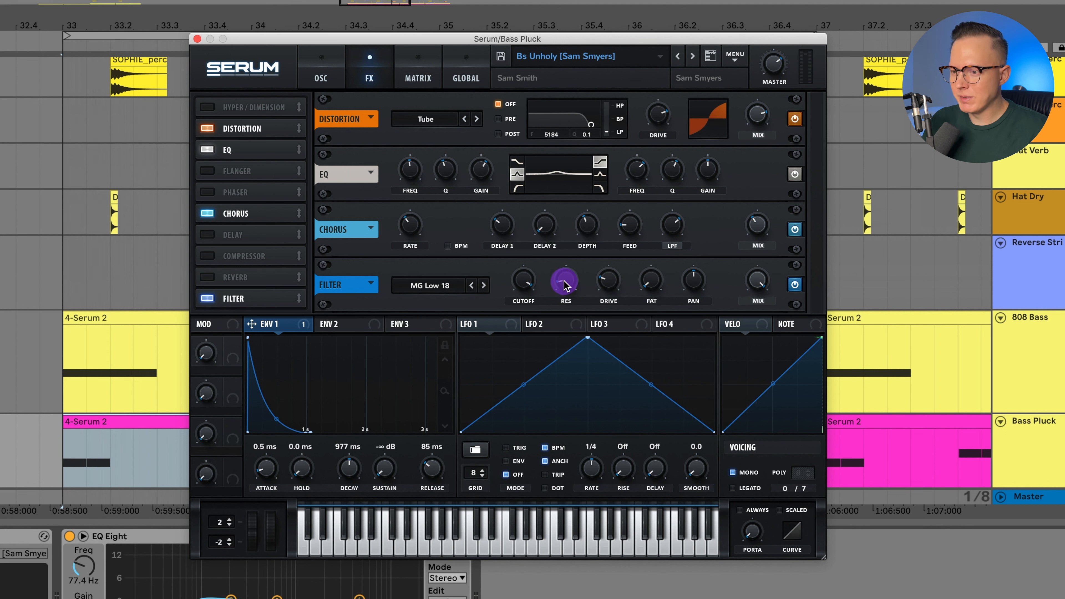
Lower and raise the Drive of the MG Low 18 effects filter, inspect its cutoff, and close the synth window.
left_click_drag(615, 284, 619, 349)
left_click_drag(613, 288, 616, 256)
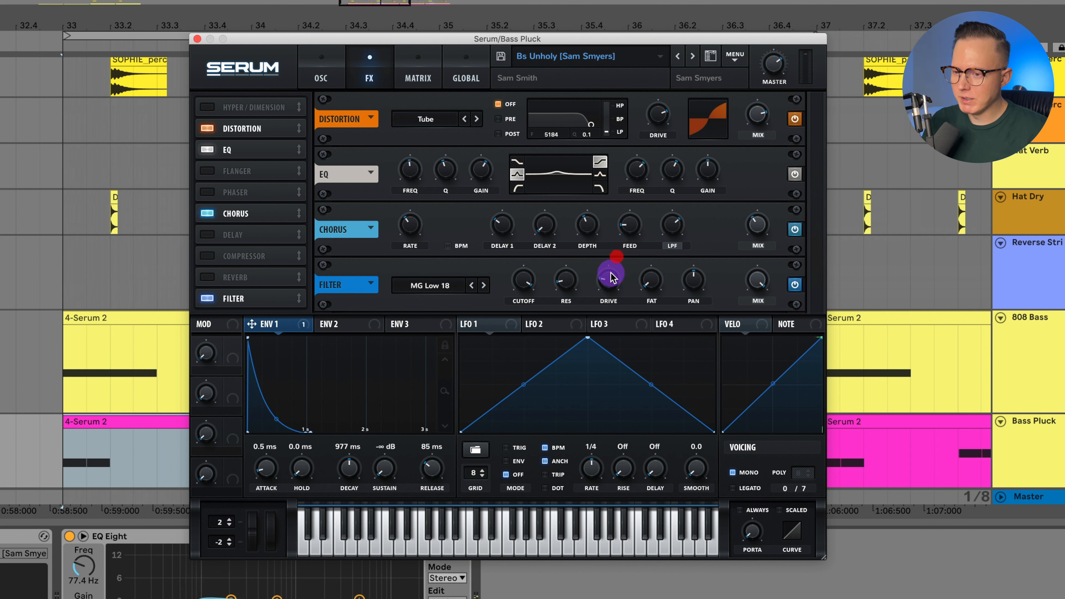
left_click(525, 282)
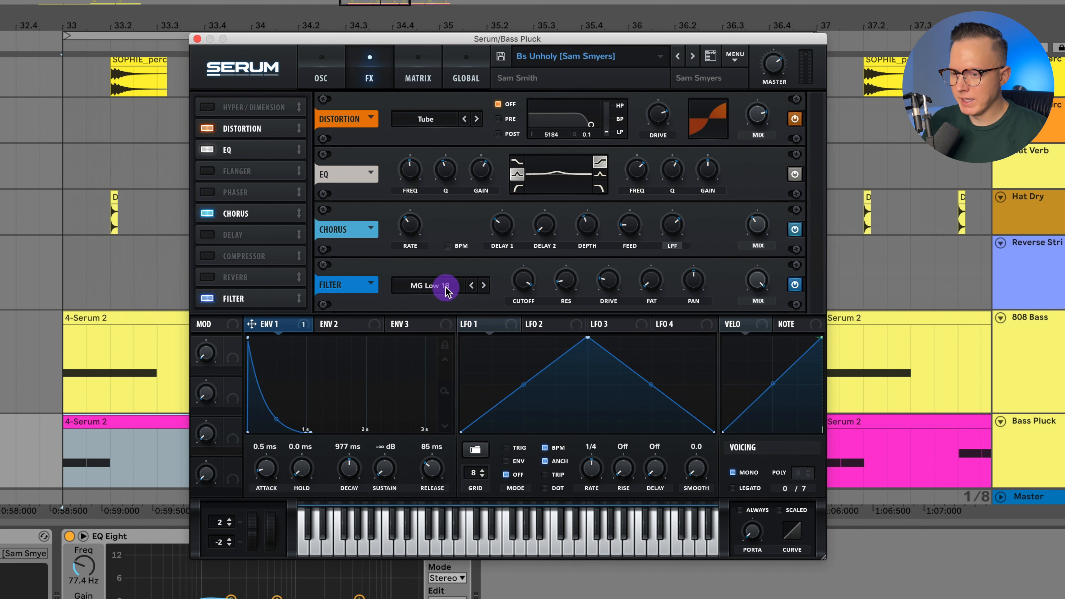
left_click(197, 40)
Add the 808 Bass to the soloed Bass Pluck and play both together from bar 33.
left_click(1027, 378)
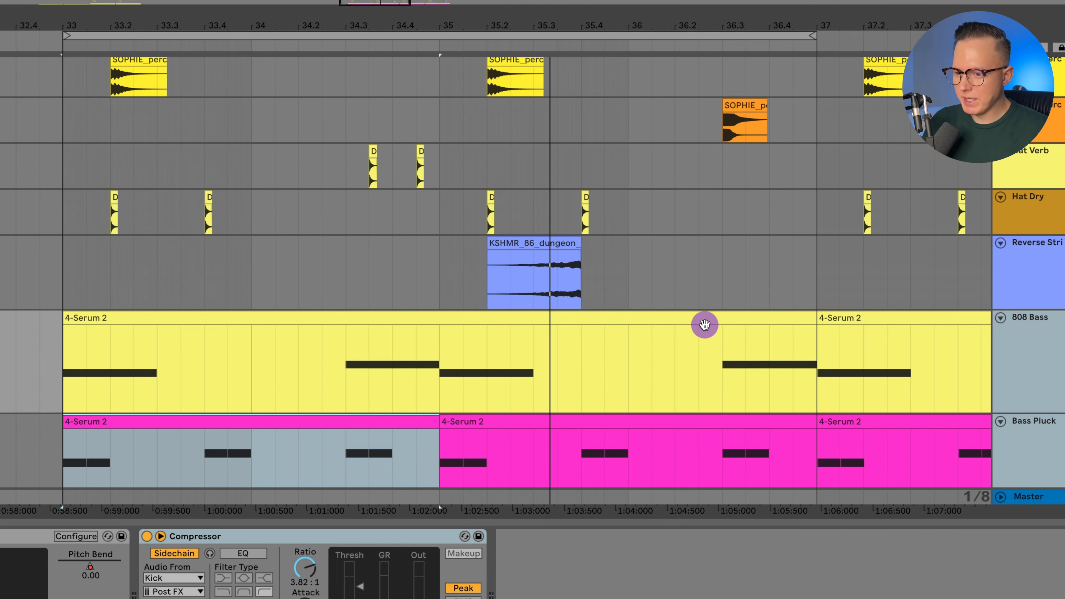
scroll(703, 321, "down", 1)
left_click(62, 335)
key("space")
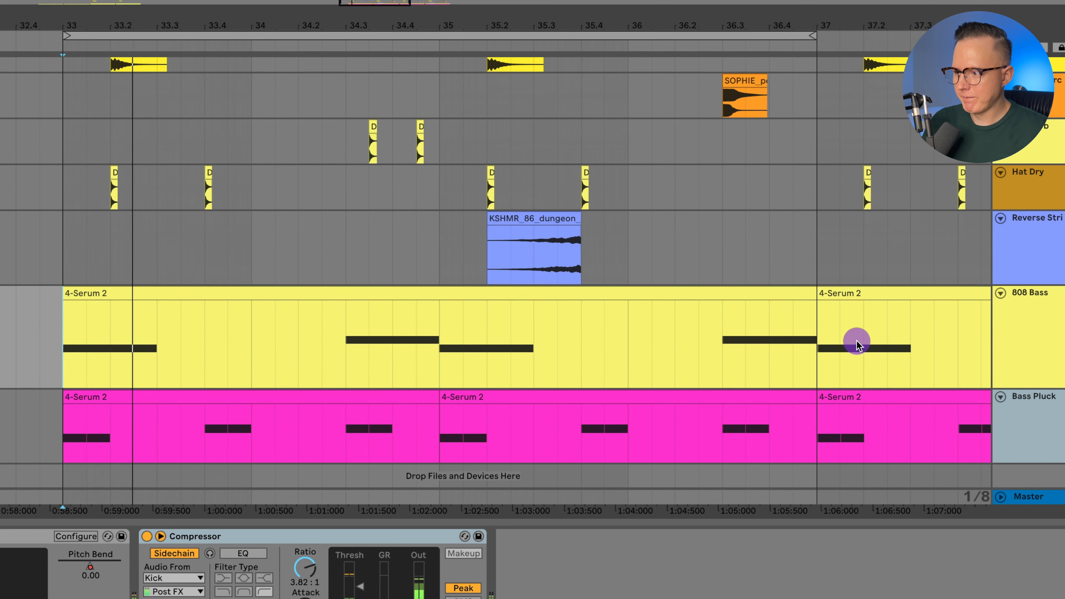